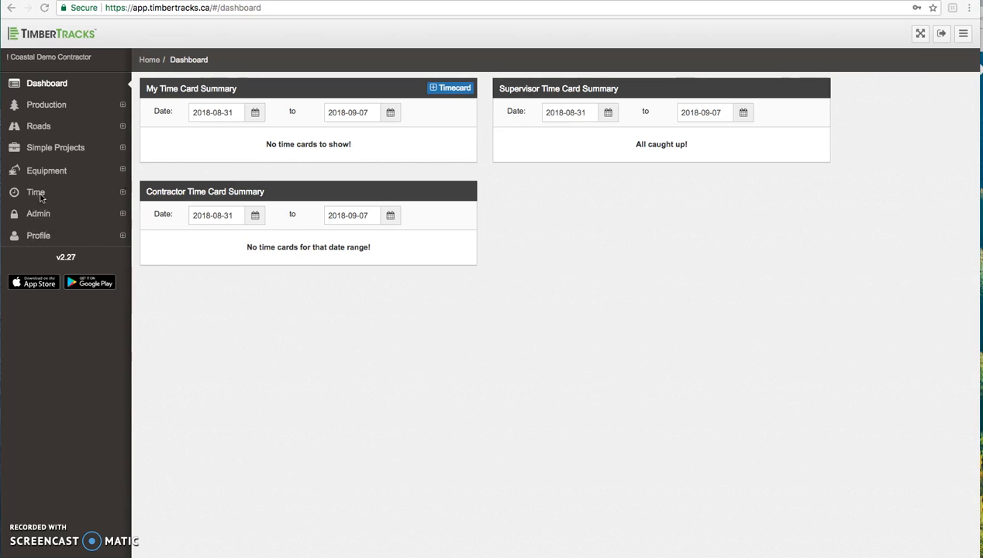
Open the list of time cards in the Time section
scroll(42, 199, "down", 1)
scroll(258, 242, "up", 1)
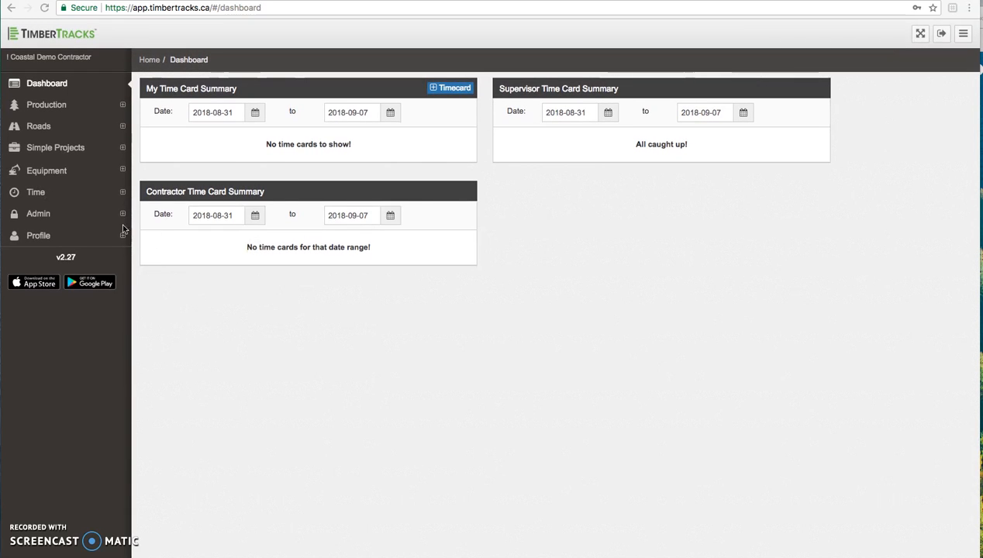
left_click(34, 194)
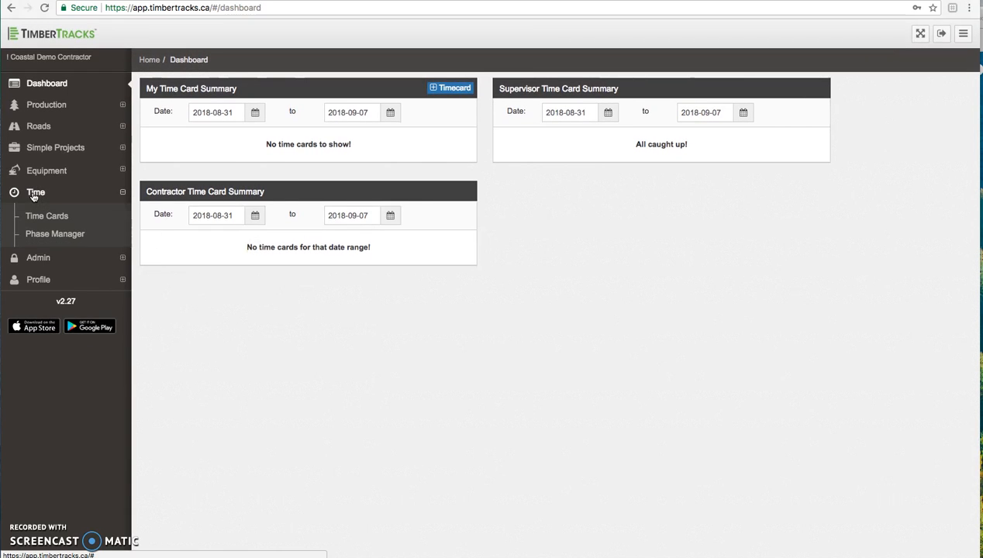
left_click(46, 215)
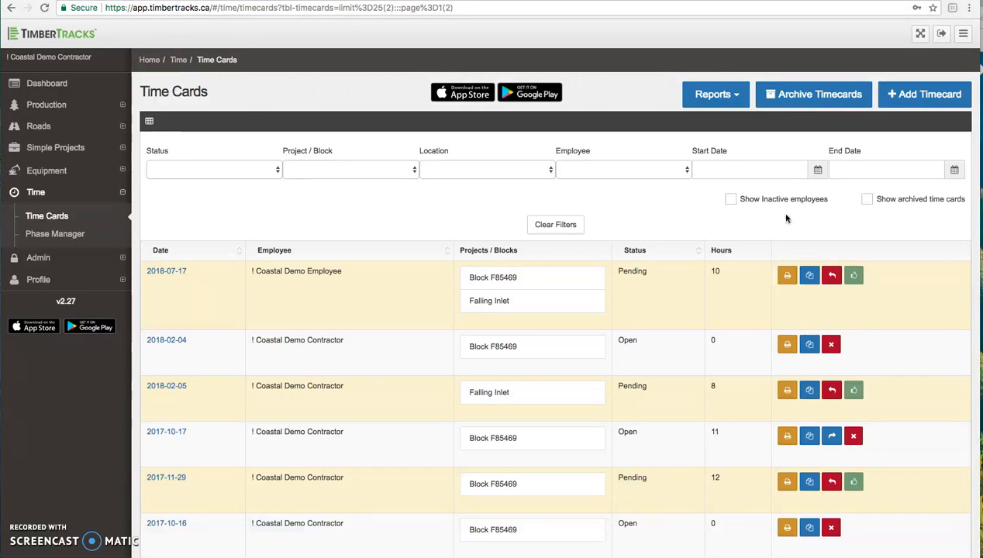
Filter the time cards by start date, trying 01/08/2018 and 01/06/2018, and clear the filters again
left_click(739, 172)
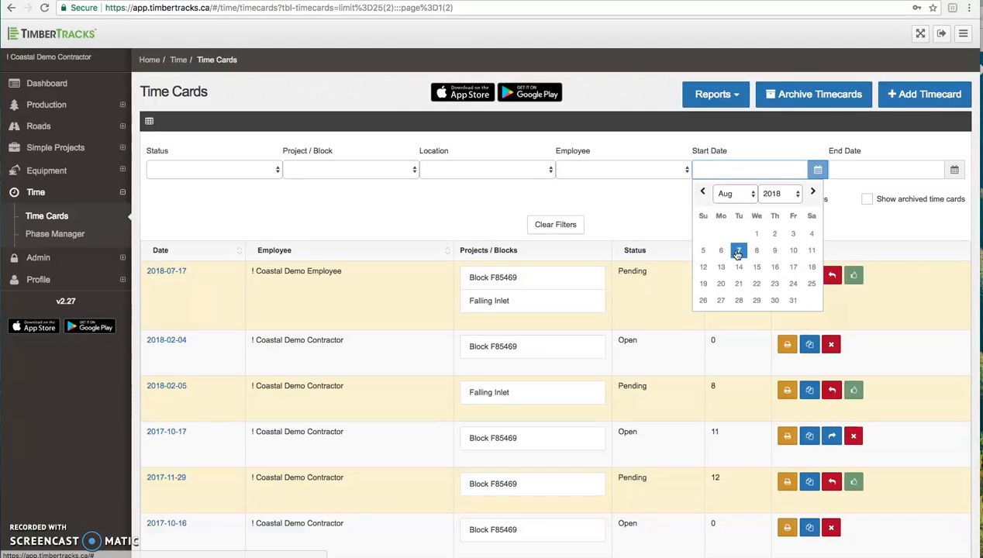
left_click(757, 234)
left_click(853, 171)
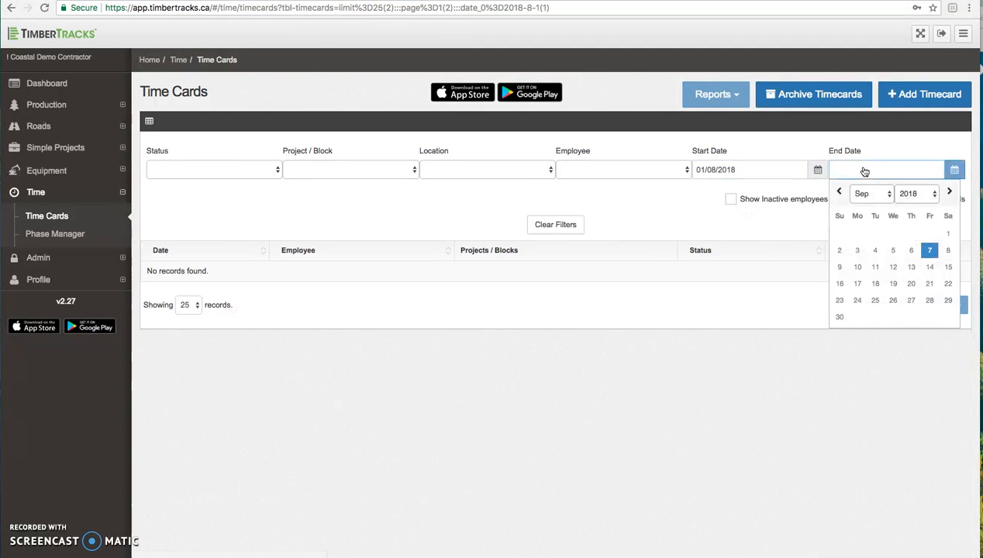
left_click(744, 174)
left_click(701, 191)
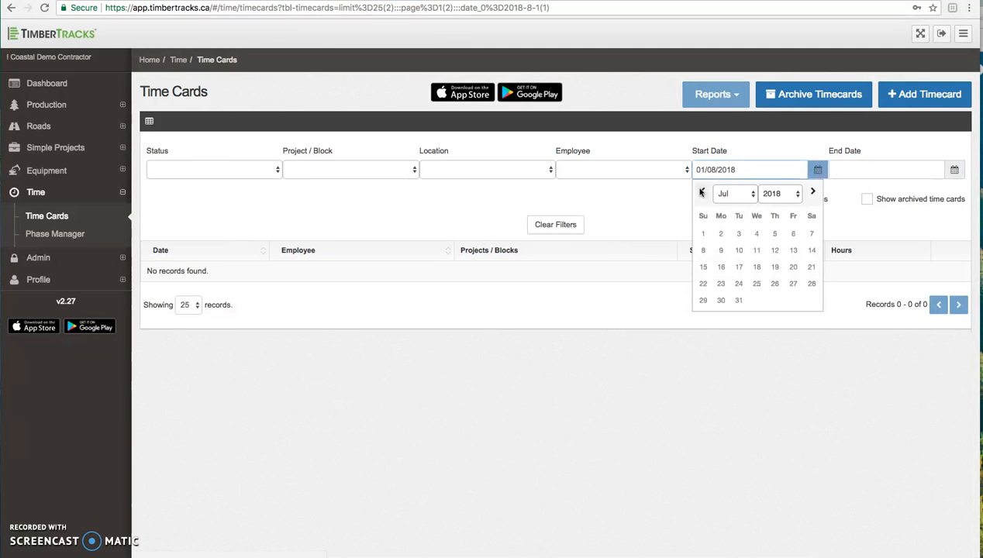
left_click(701, 191)
left_click(794, 233)
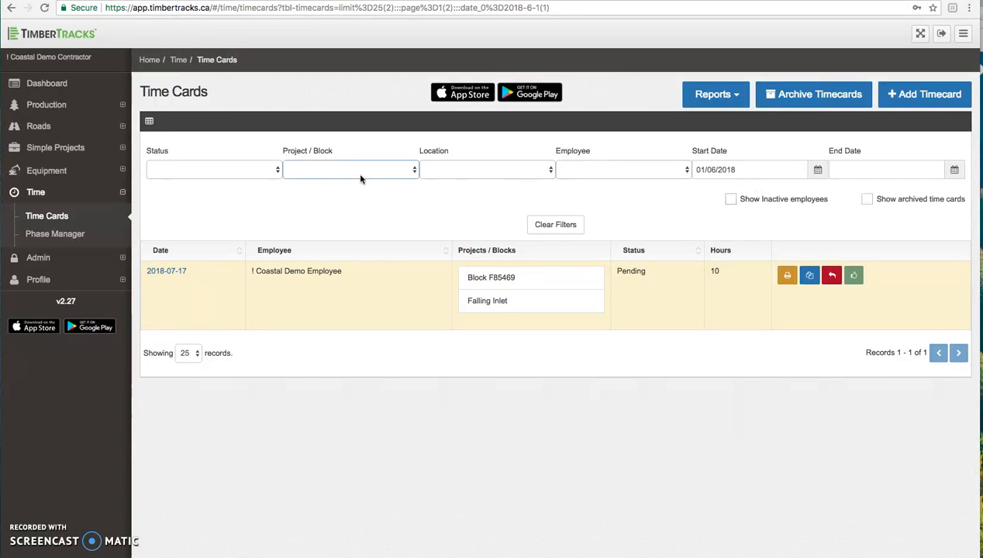
left_click(557, 224)
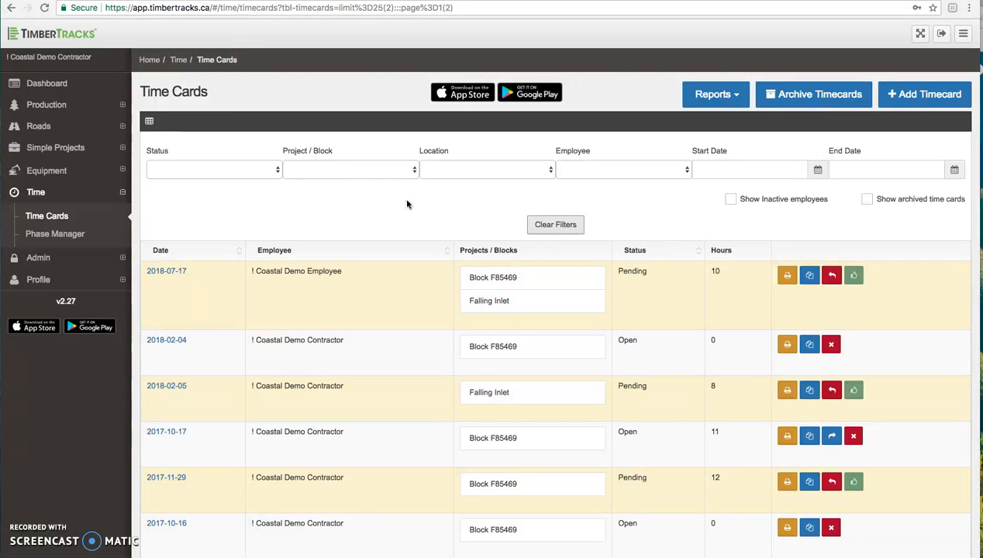
Filter the time cards by project Block F85469 and status Approved, and clear the filters again
left_click(320, 173)
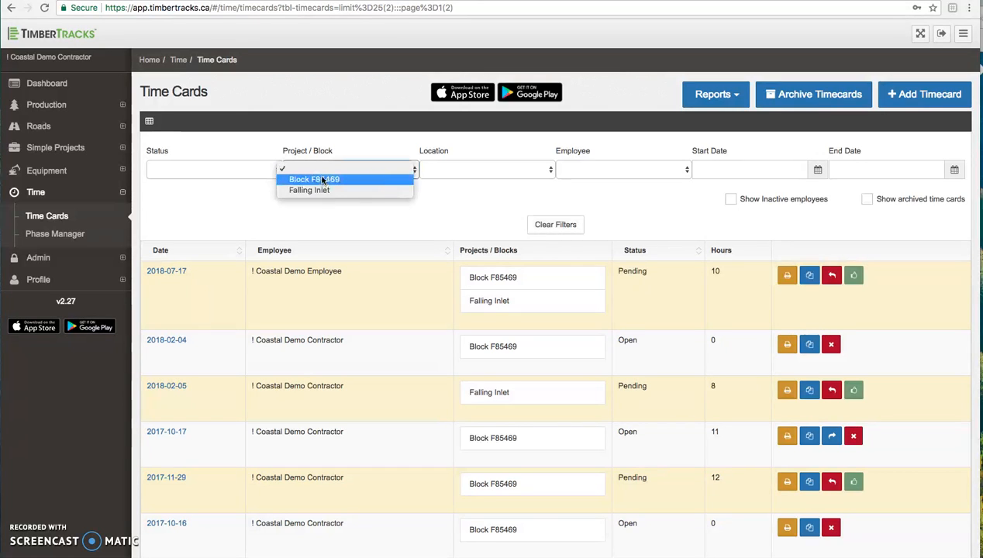
left_click(318, 179)
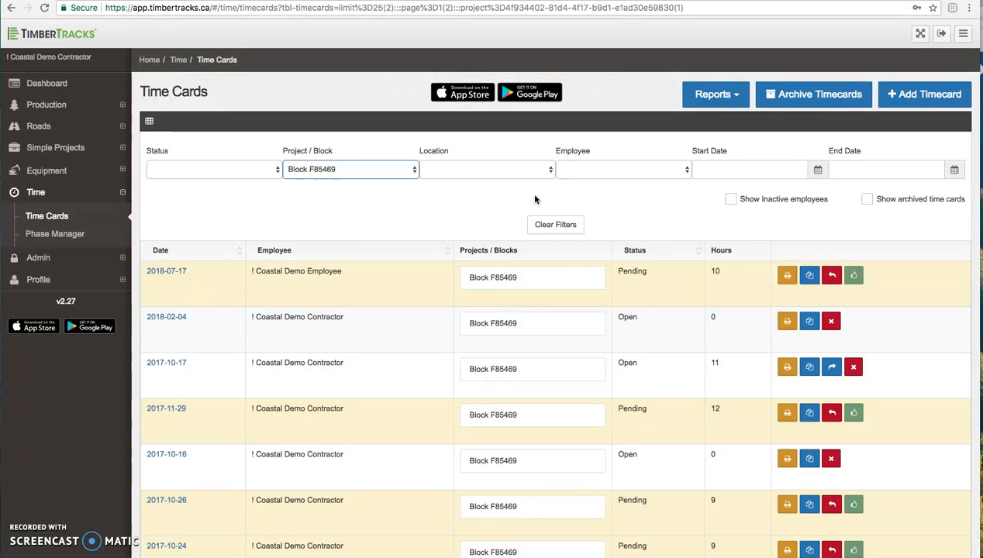
left_click(211, 170)
left_click(205, 179)
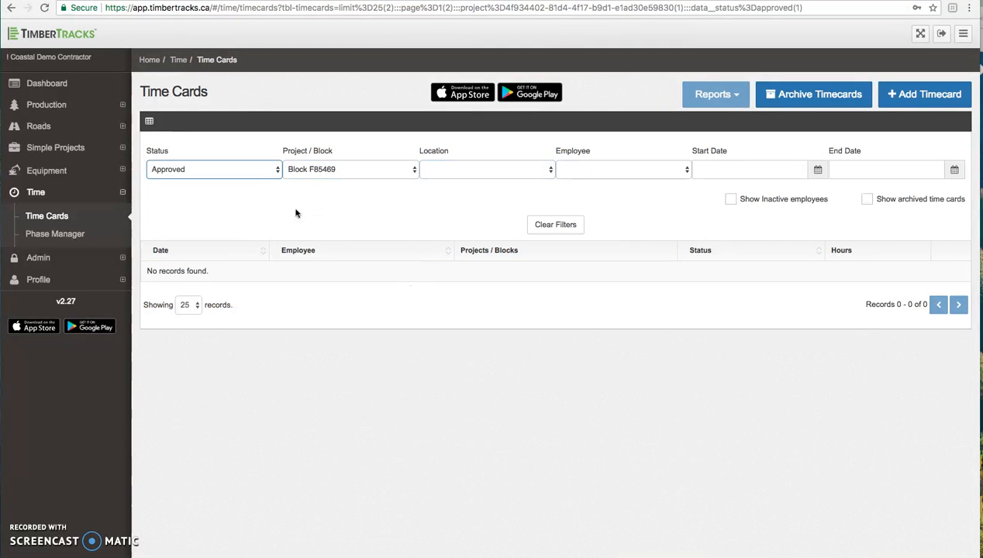
left_click(556, 227)
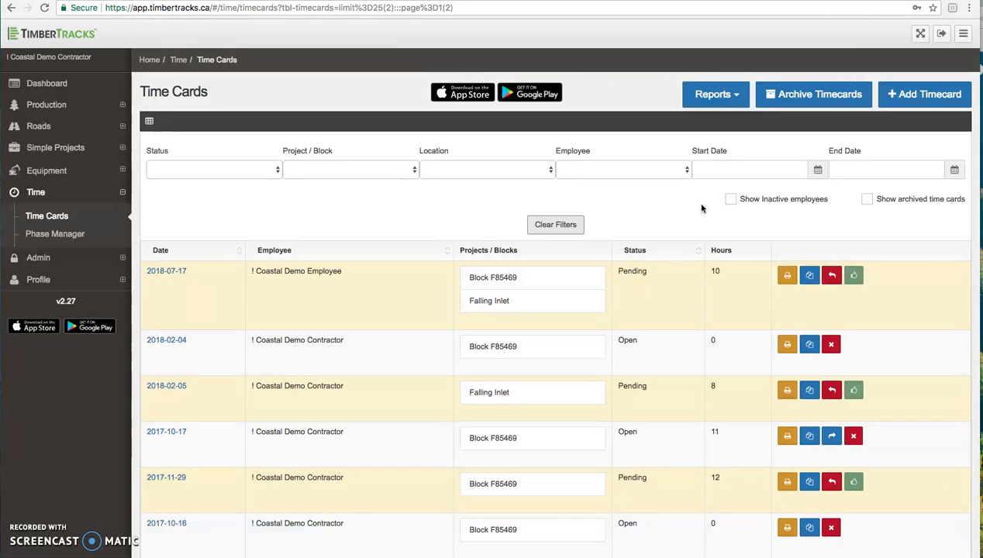
Add a new time card and set its date to 2018-09-07
left_click(912, 96)
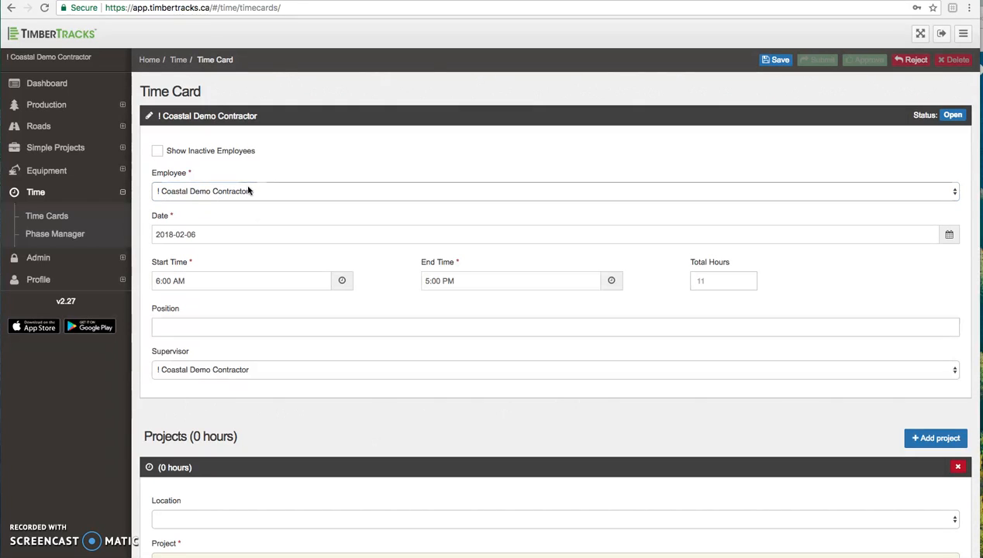
left_click(219, 237)
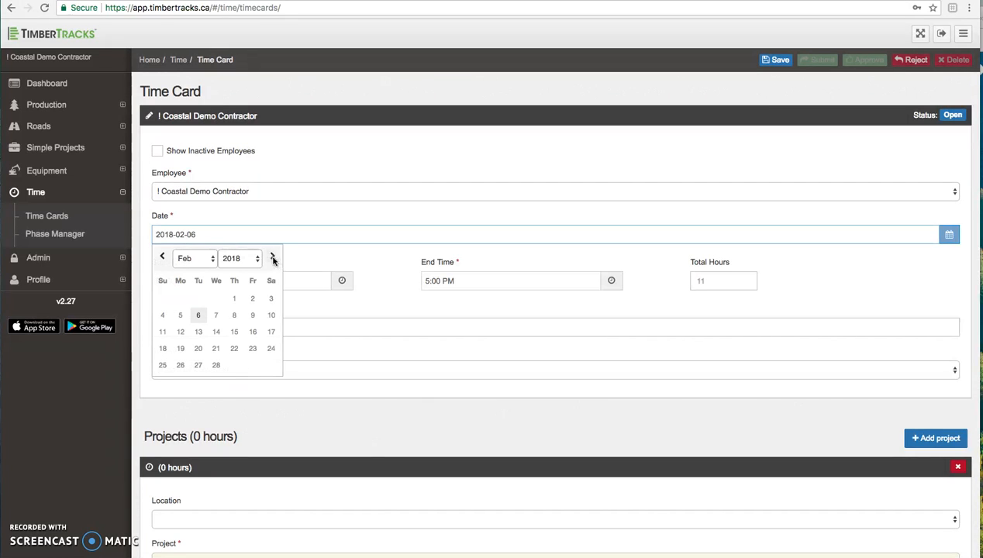
left_click(200, 262)
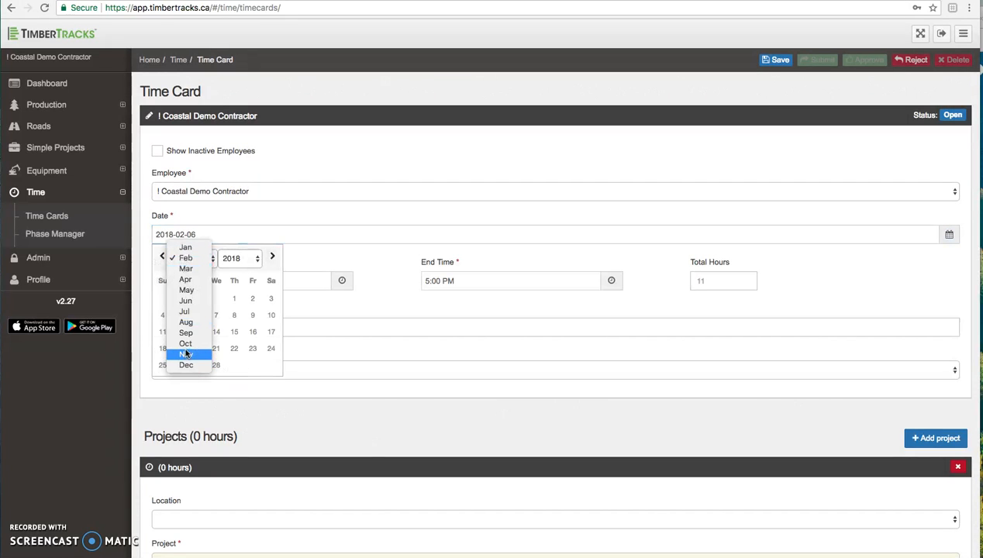
left_click(204, 331)
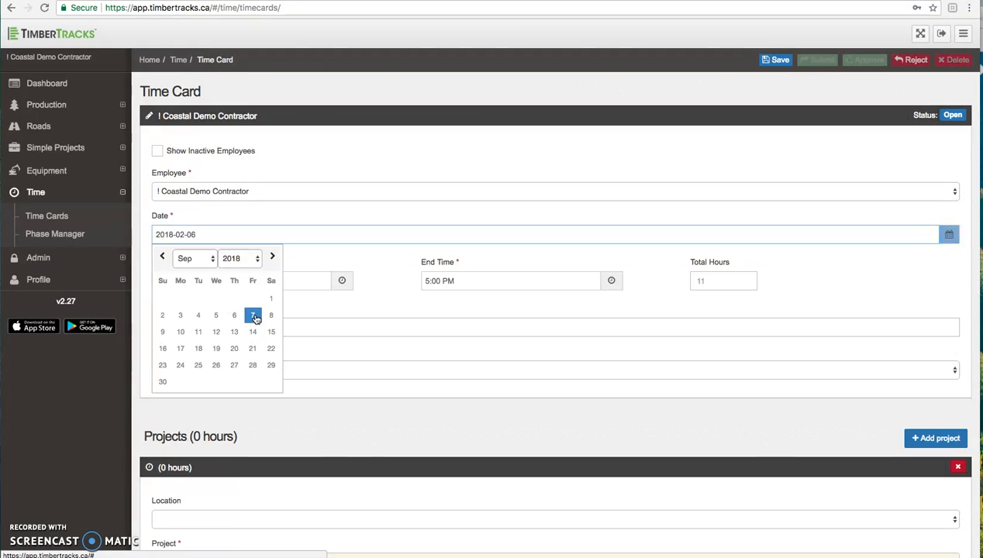
left_click(252, 315)
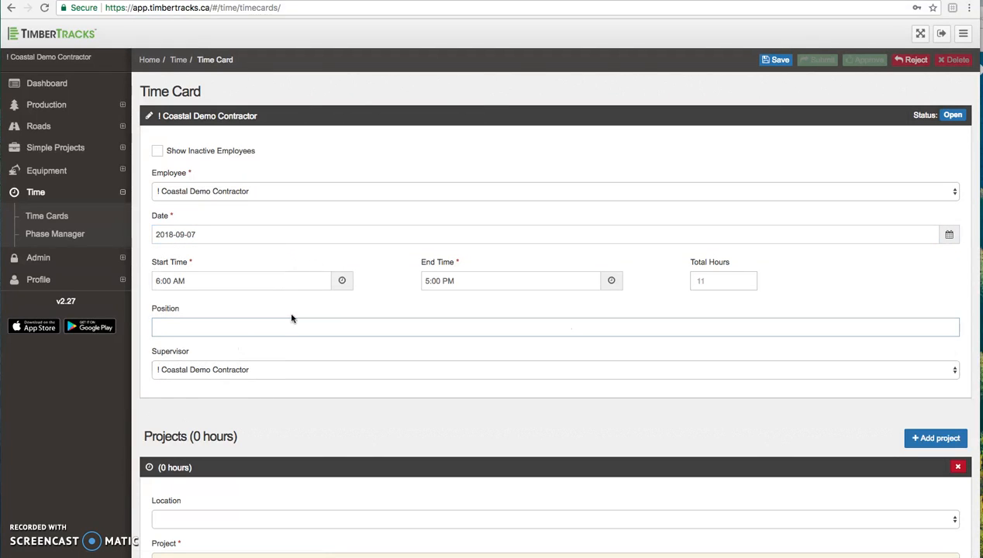
Fill in the position as Buncher Operator and save the time card
left_click(225, 329)
left_click(225, 346)
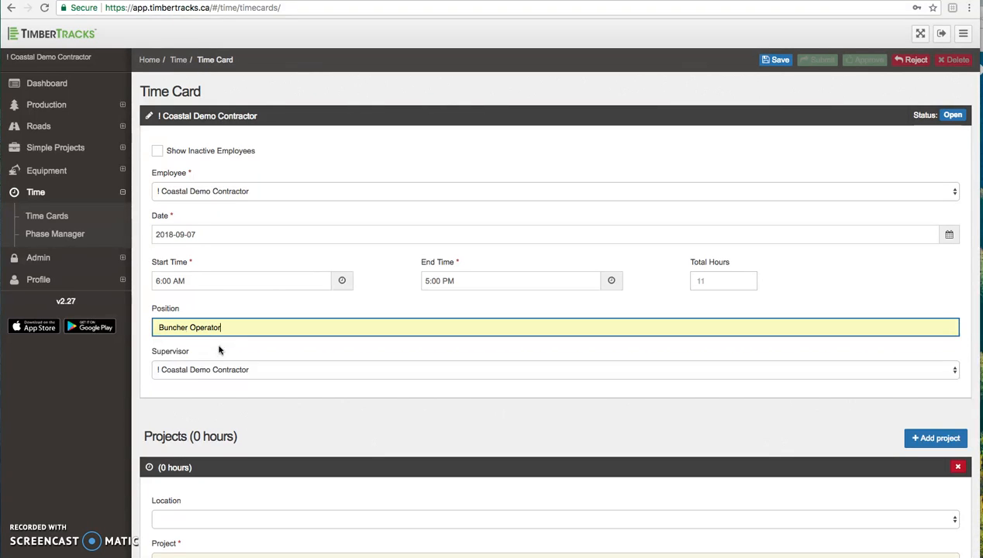
scroll(444, 431, "down", 2)
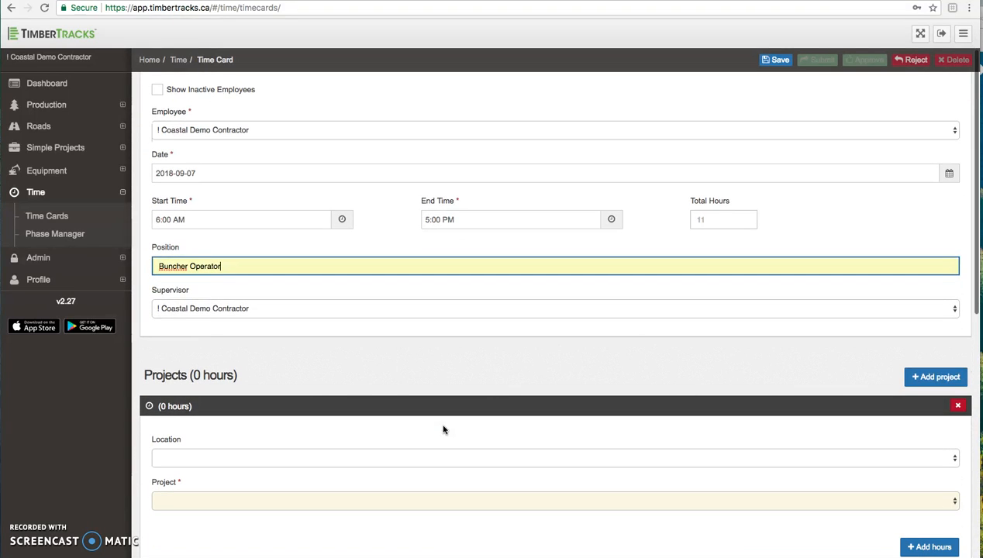
left_click(774, 67)
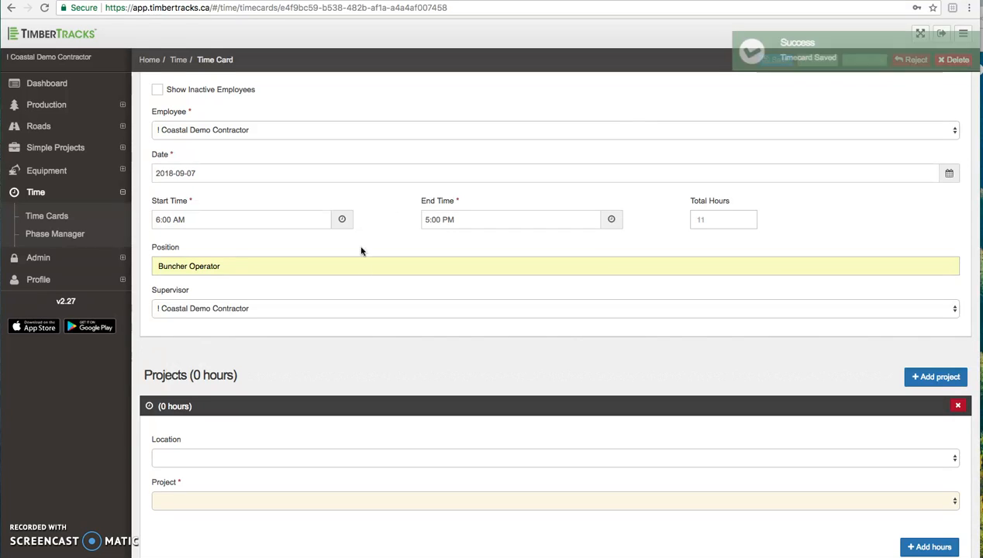
Review the time card's general details and its Projects and Comments sections
scroll(368, 312, "down", 4)
scroll(368, 313, "down", 2)
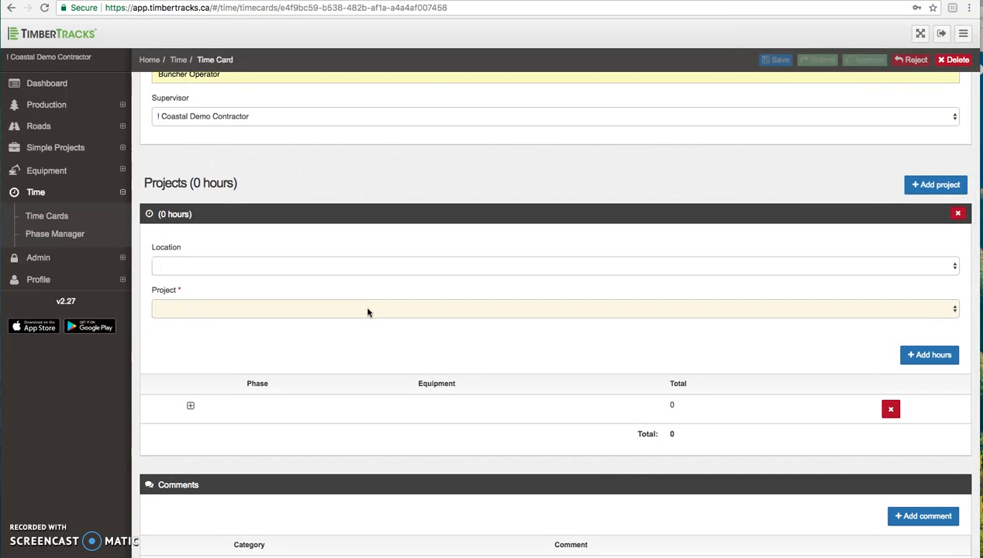
scroll(368, 313, "up", 7)
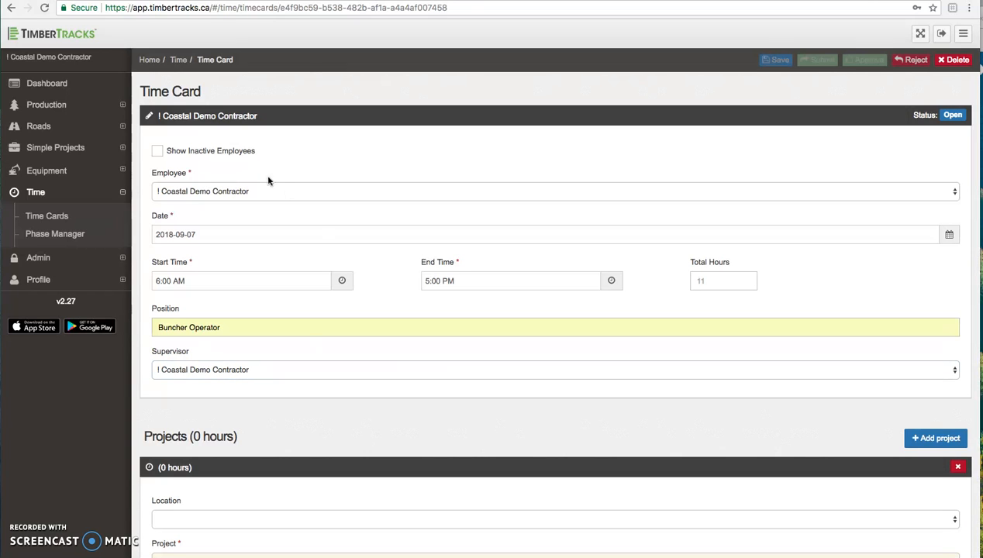
scroll(261, 398, "down", 1)
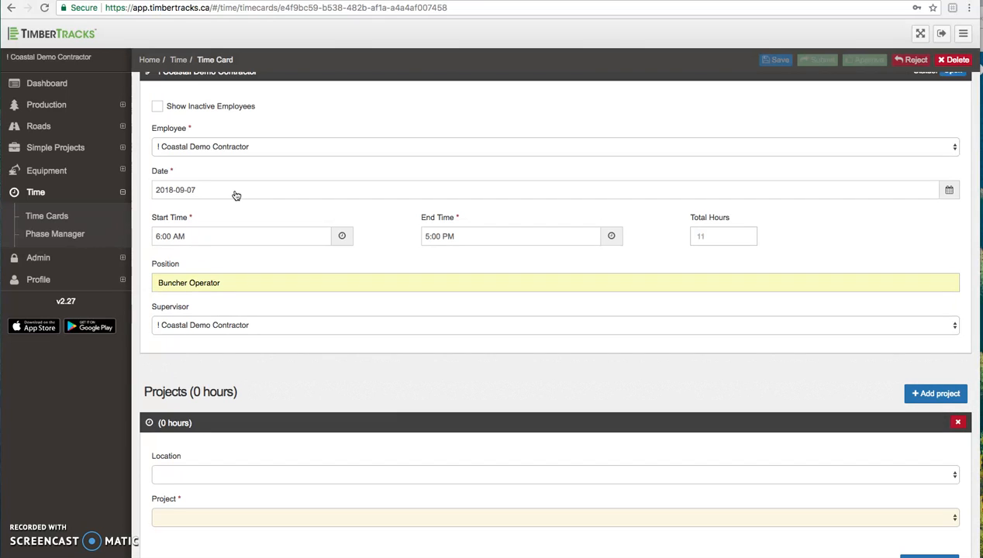
scroll(259, 347, "down", 5)
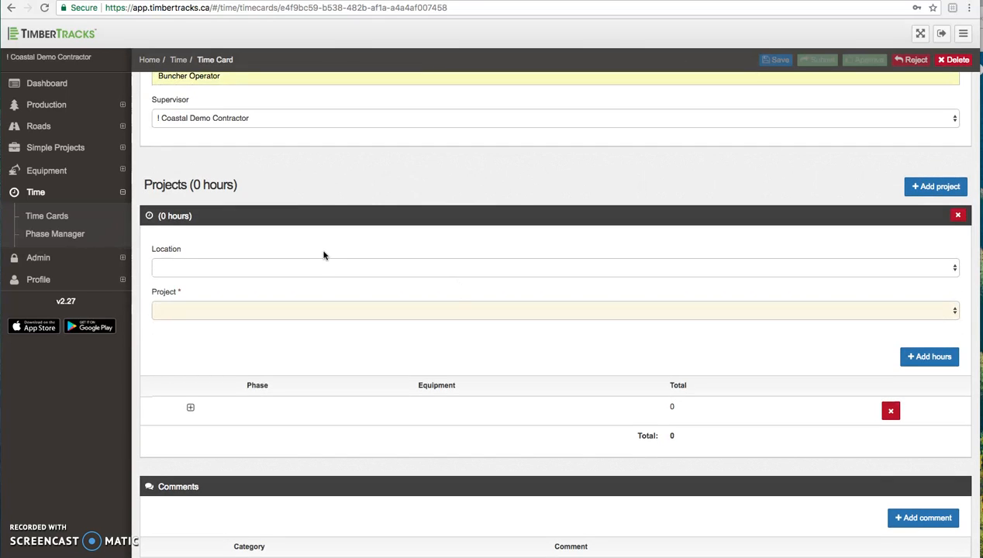
scroll(322, 256, "down", 1)
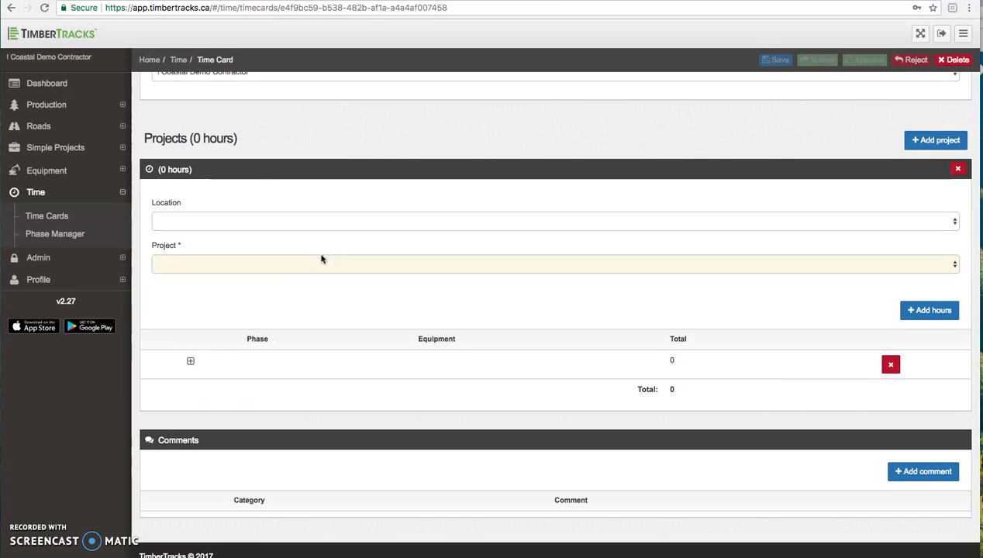
double_click(187, 138)
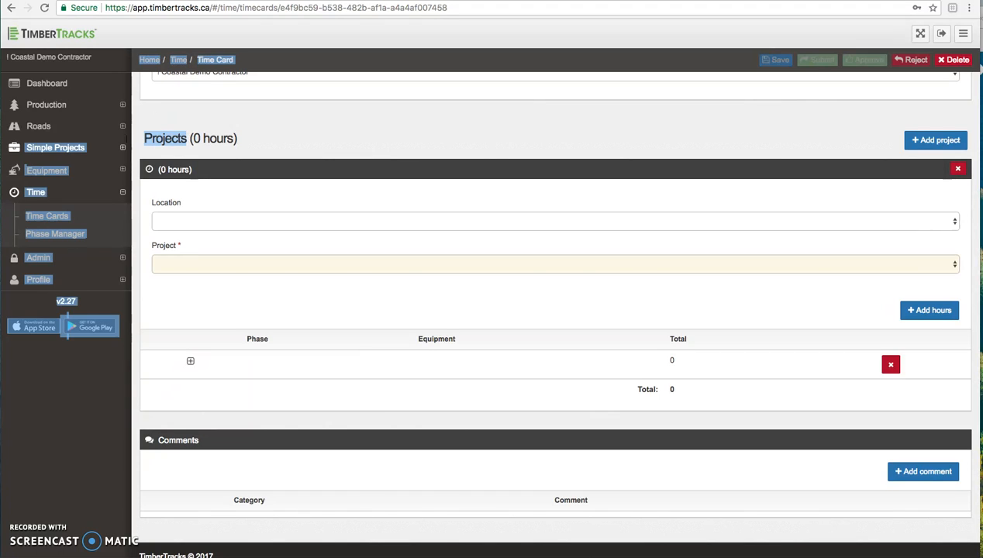
left_click(283, 220)
left_click(381, 137)
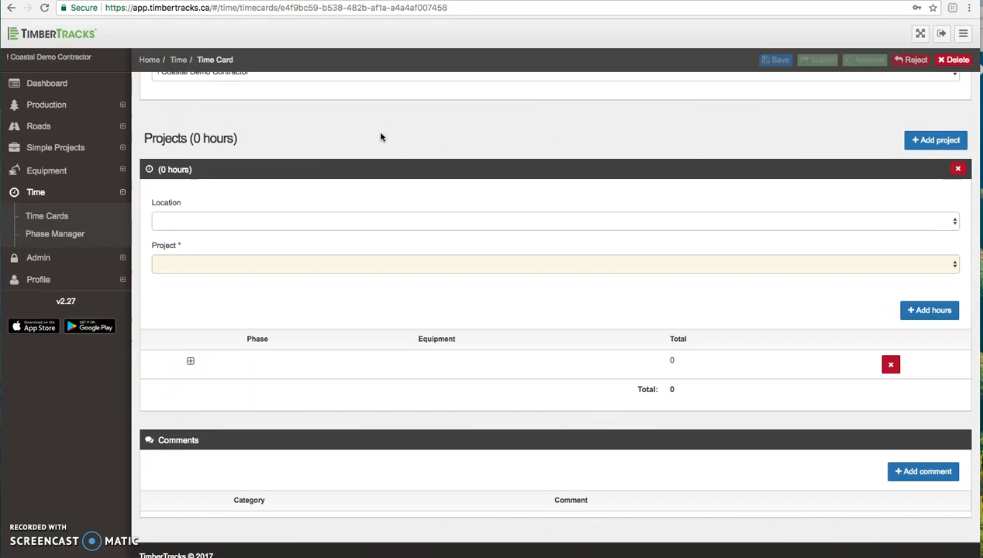
scroll(358, 306, "down", 1)
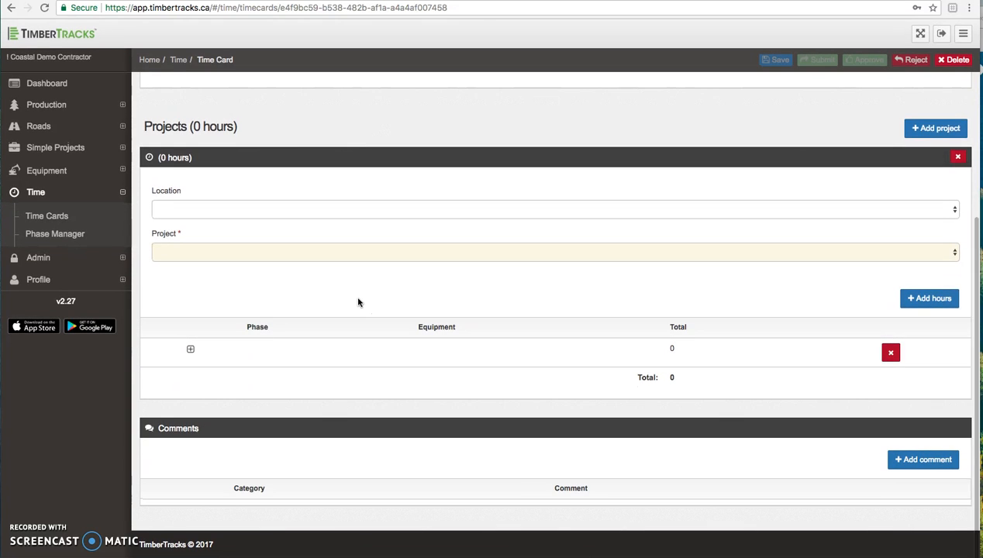
Set the project entry's location to Foster Road and check which projects it offers
left_click(200, 211)
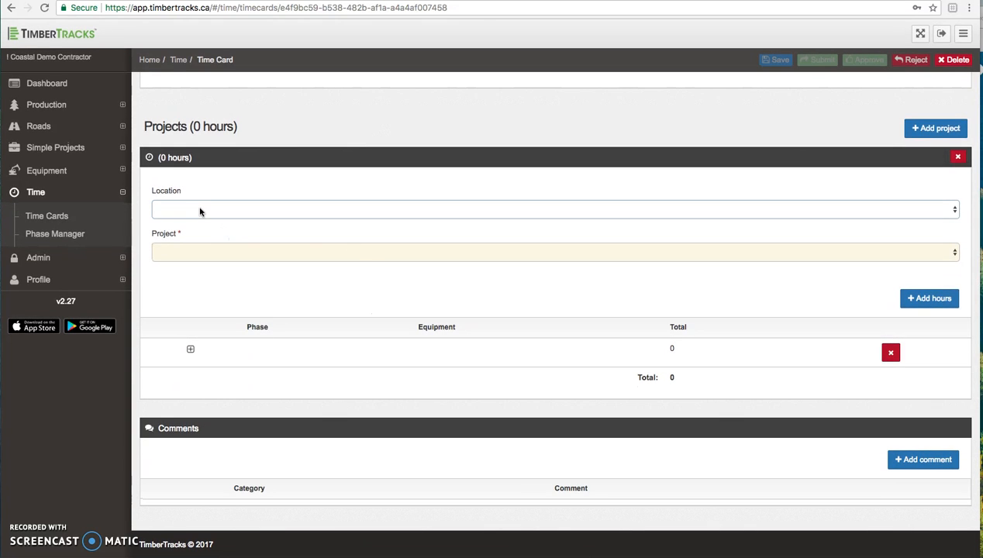
left_click(200, 212)
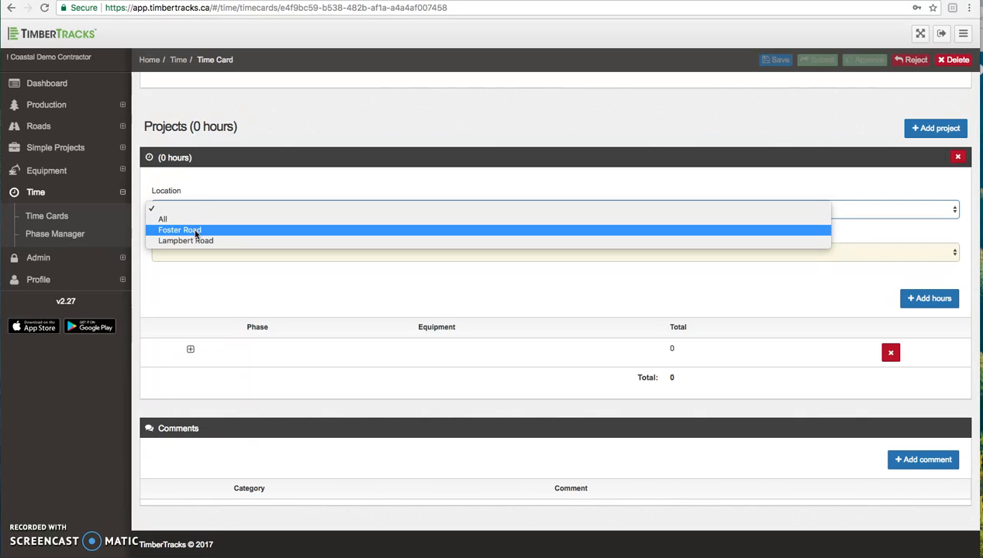
left_click(196, 232)
left_click(204, 255)
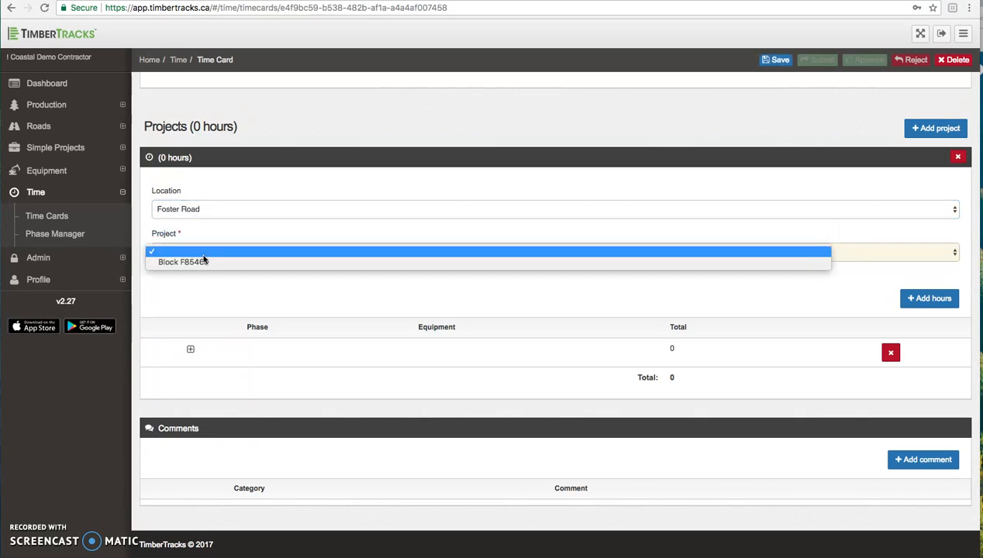
Set the location to All and choose Block F85469 as the time card's project
left_click(183, 210)
left_click(184, 210)
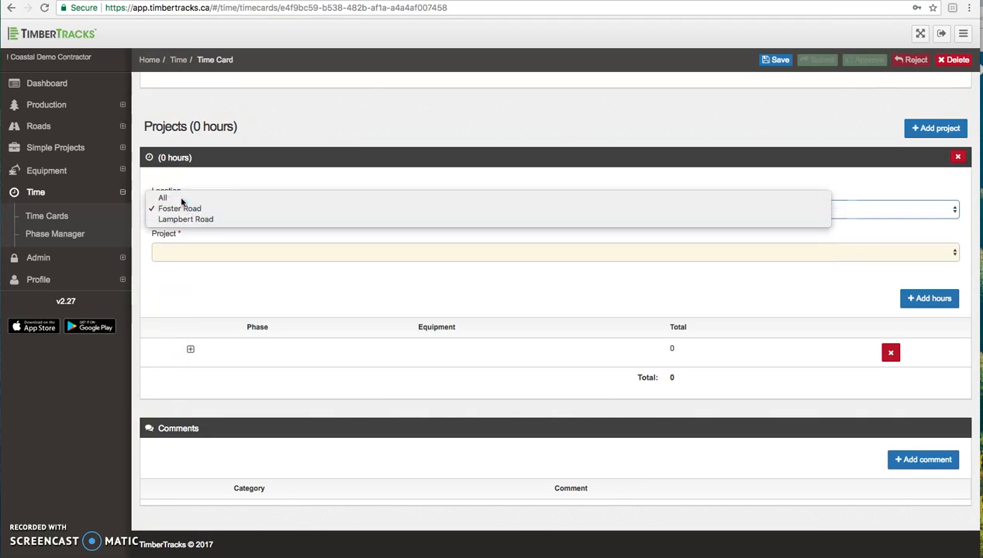
left_click(183, 195)
left_click(215, 253)
left_click(300, 293)
left_click(210, 255)
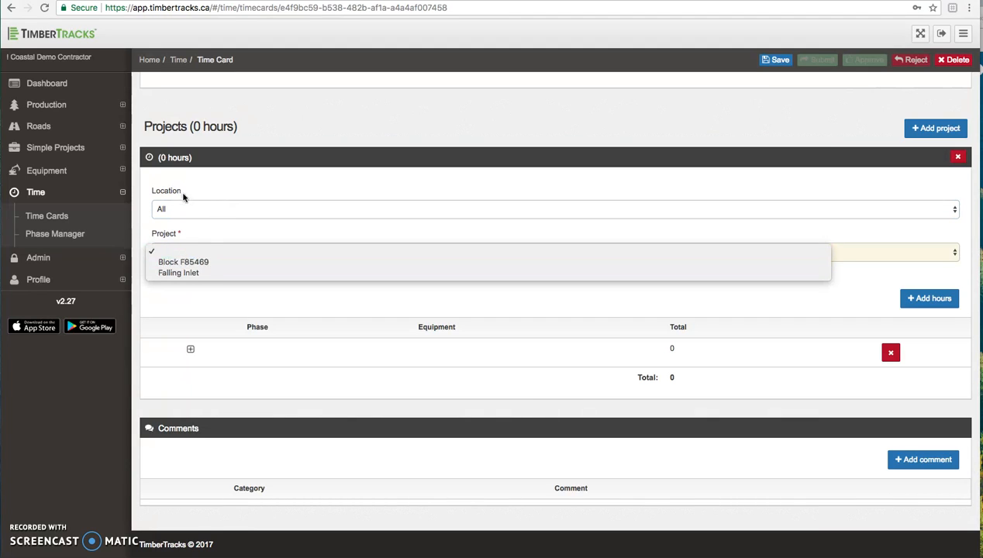
left_click(198, 264)
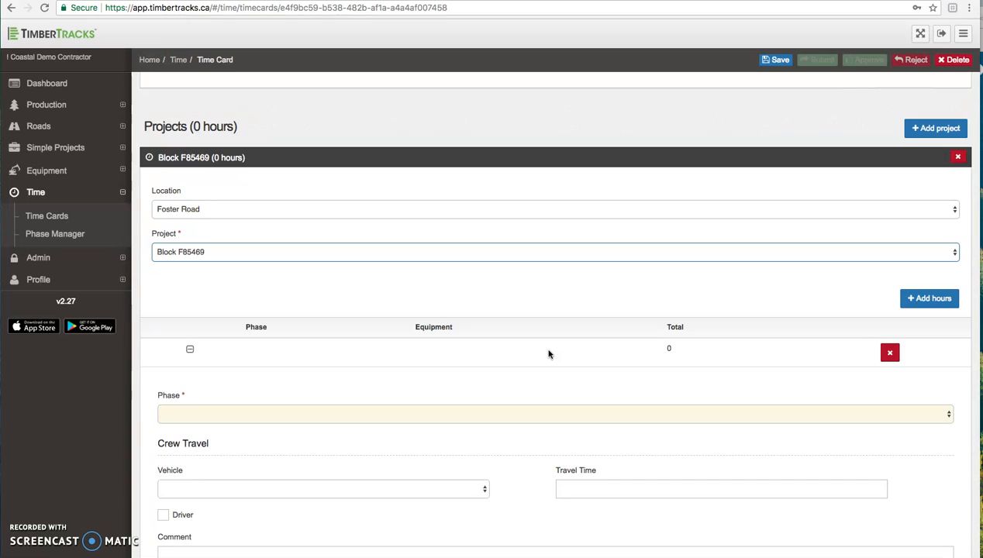
scroll(549, 355, "down", 2)
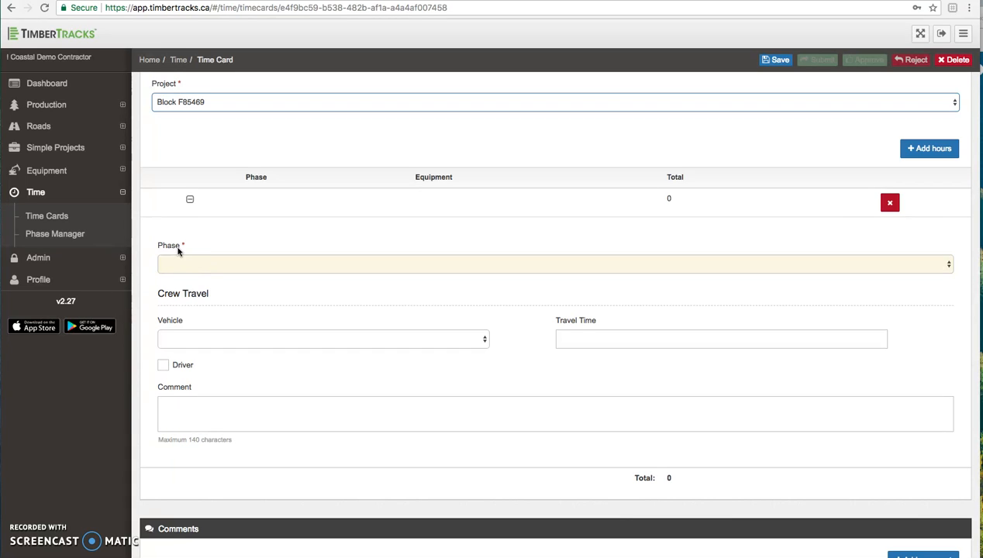
Set the hours entry's phase to Grapple Yarding and its equipment to 070 (1998 Volvo A30)
left_click(204, 266)
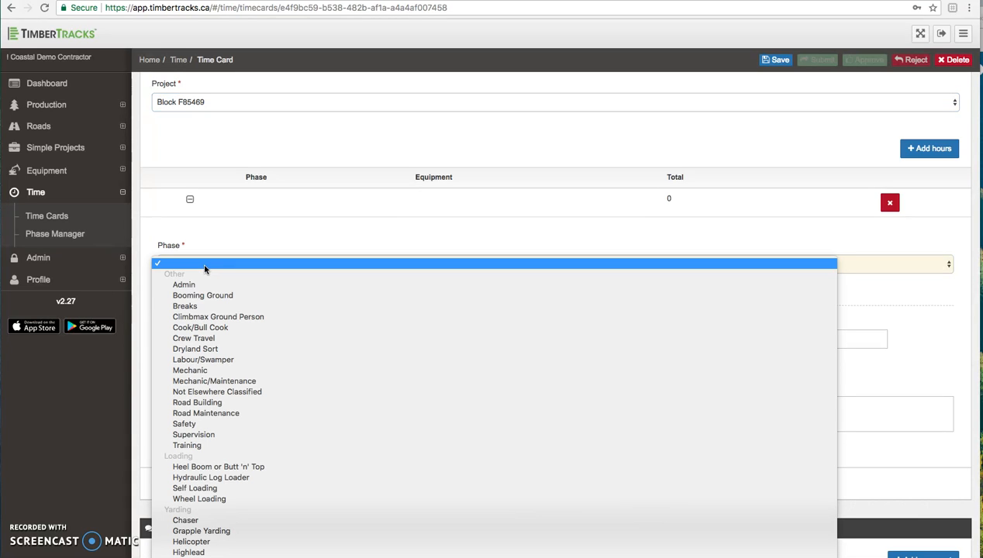
scroll(282, 306, "down", 4)
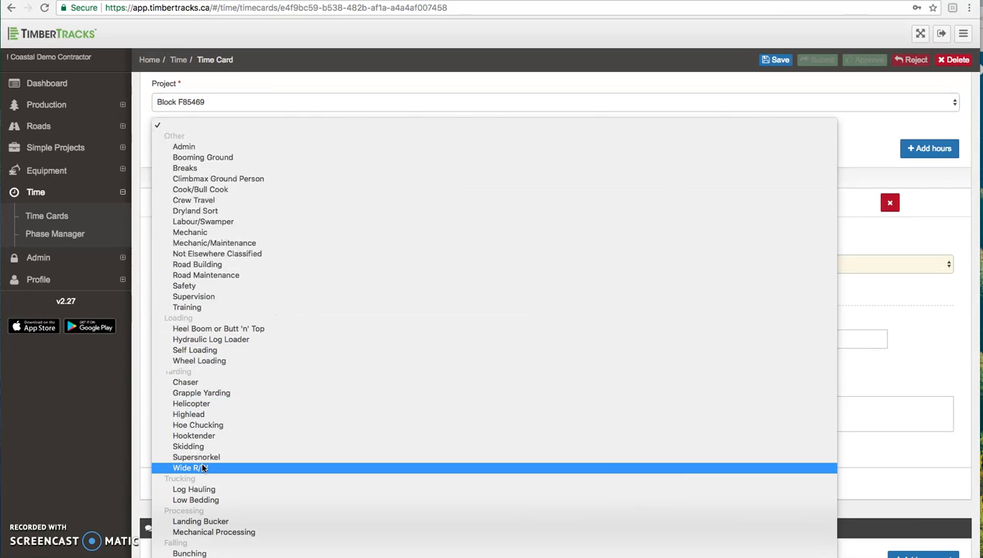
left_click(202, 395)
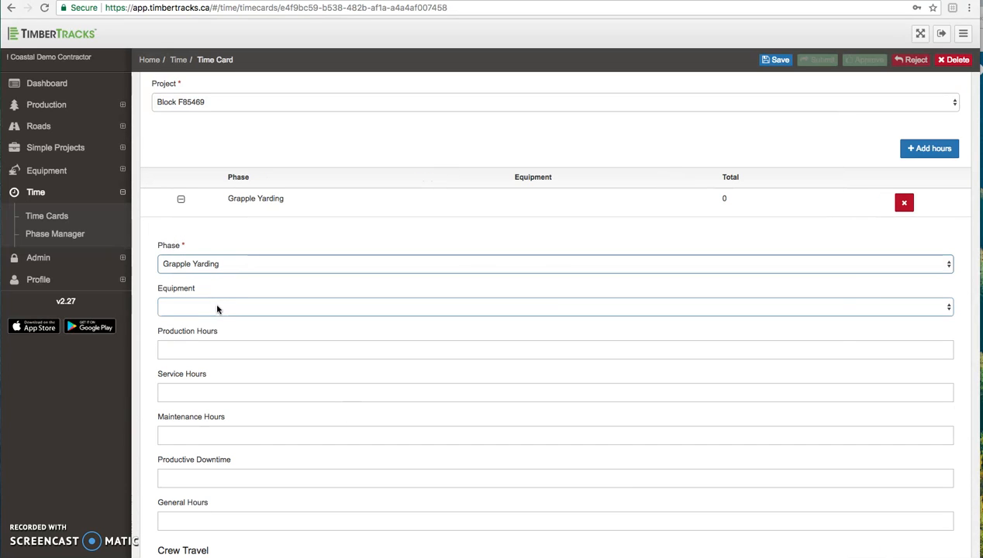
left_click(217, 308)
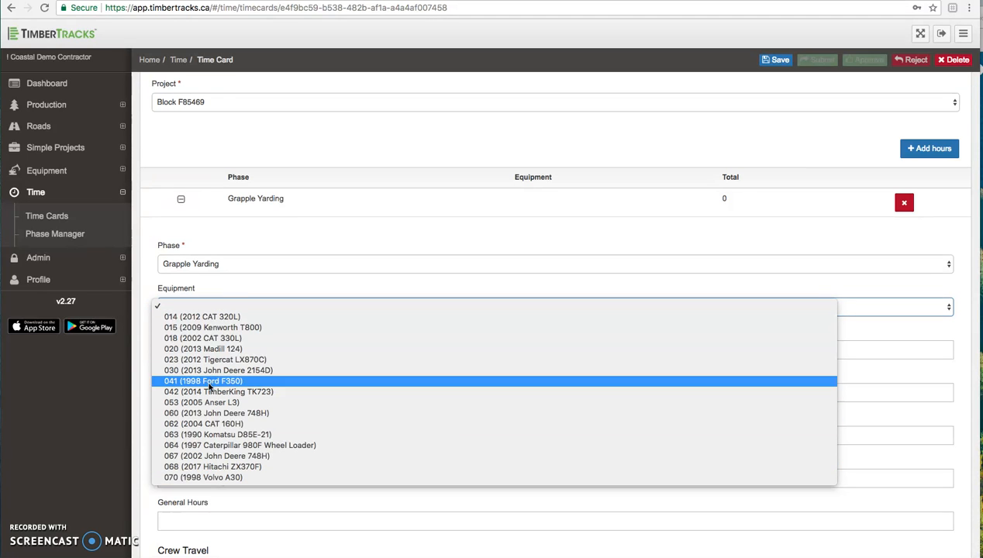
left_click(189, 478)
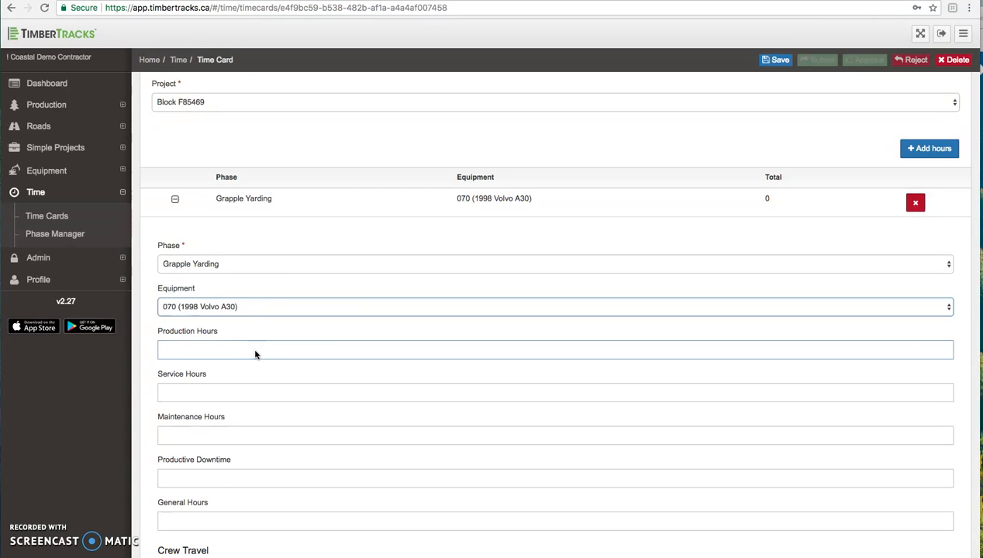
Enter 8 production hours and .5 service hours for the Grapple Yarding entry
scroll(258, 350, "down", 1)
left_click(280, 305)
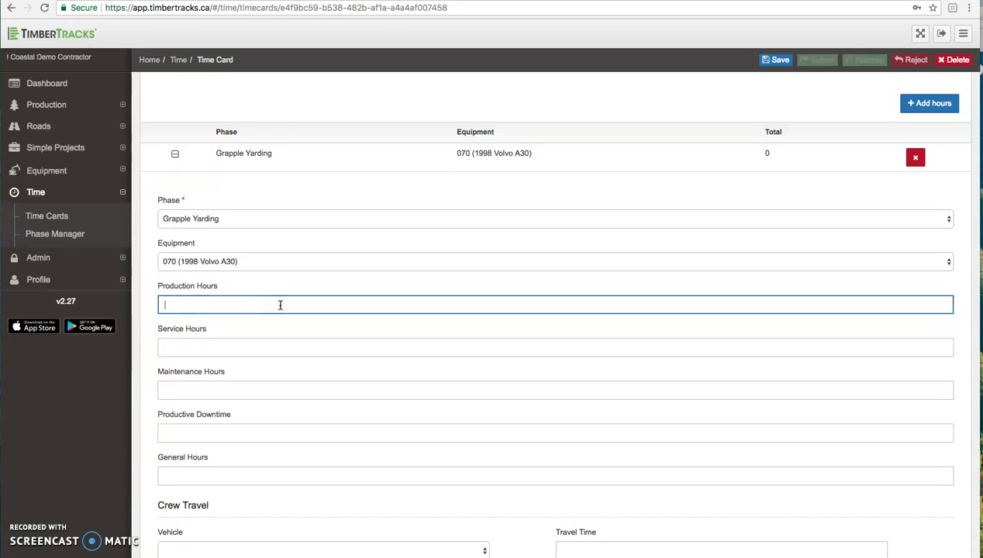
type("8")
left_click(255, 348)
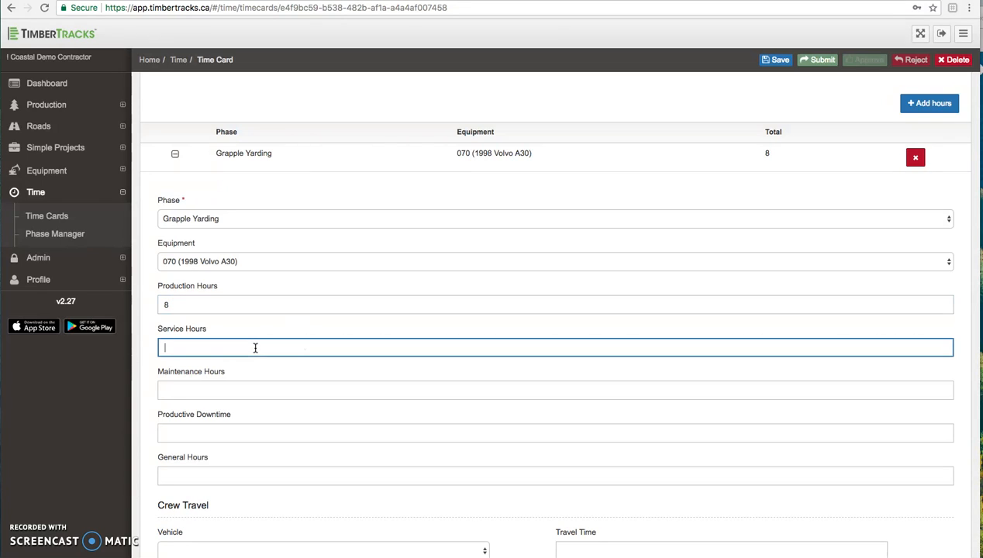
type(".5")
key("BackSpace")
key("BackSpace")
type("-11")
key("BackSpace")
key("BackSpace")
key("BackSpace")
type(".")
left_click(294, 372)
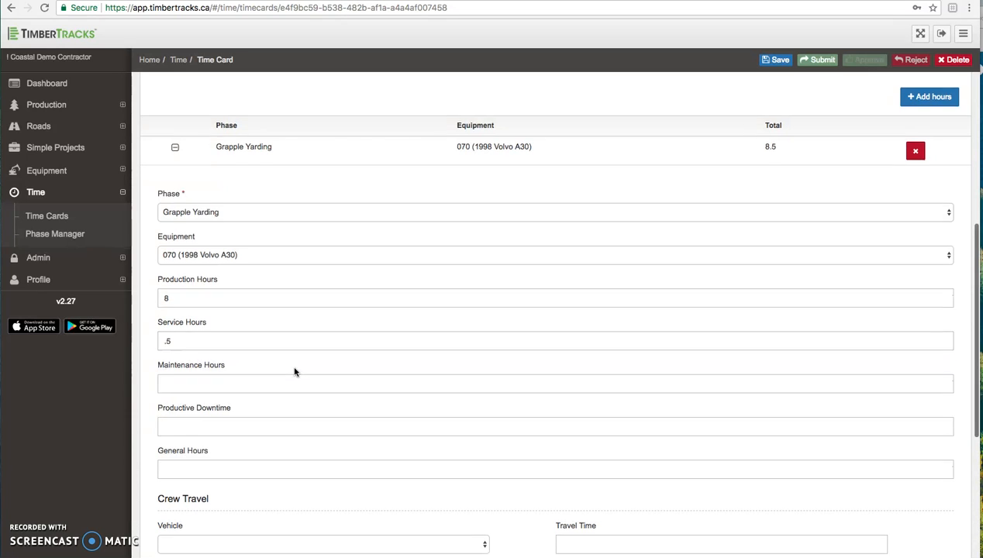
Enter 1 hour of productive downtime and .25 general hours for the Grapple Yarding entry
scroll(295, 372, "down", 2)
left_click(201, 301)
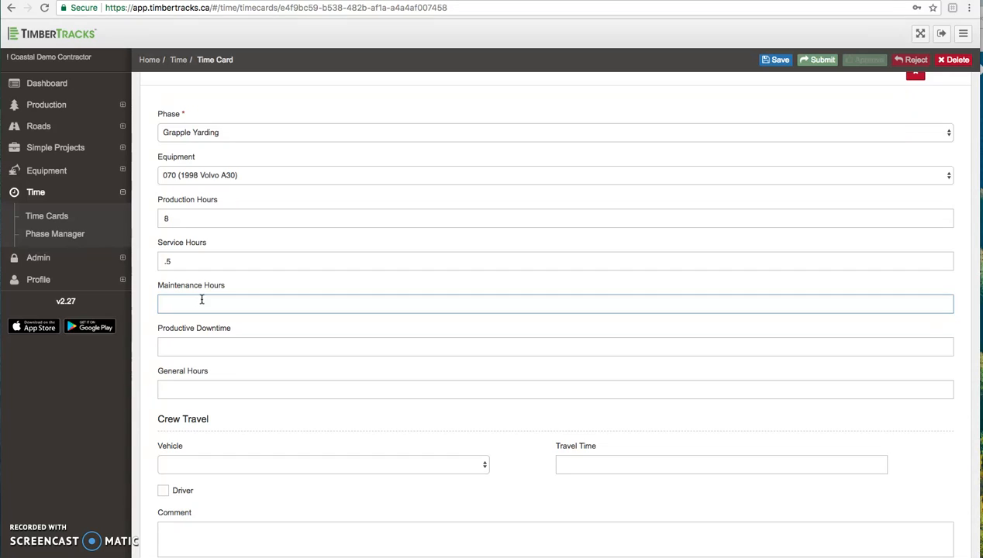
scroll(202, 300, "down", 3)
left_click(202, 300)
left_click(209, 246)
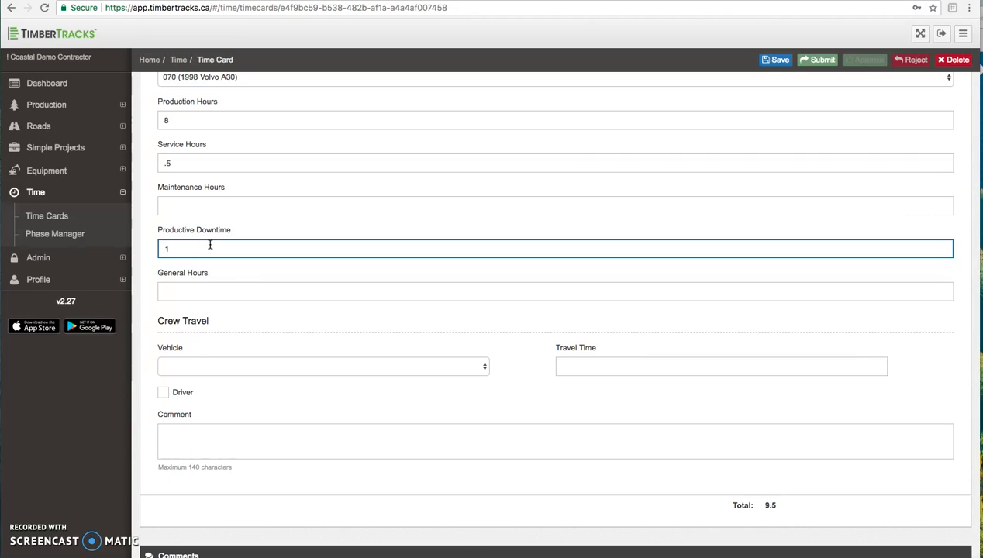
left_click(227, 276)
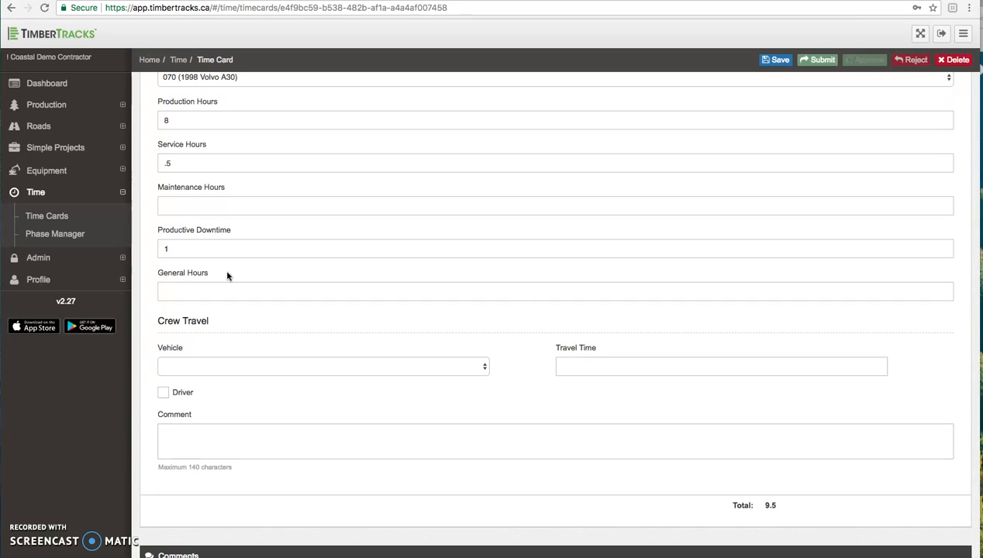
left_click(219, 291)
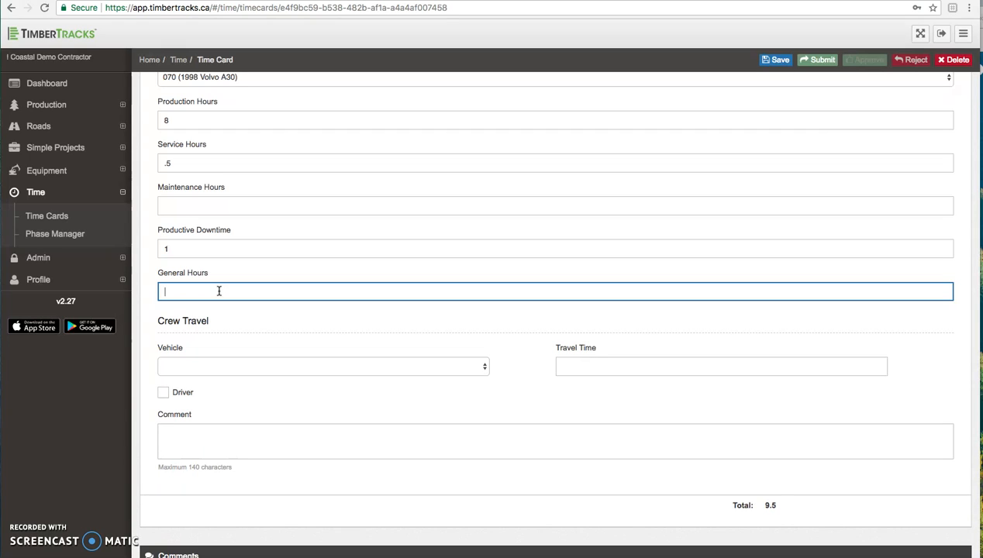
type(".25")
key("Tab")
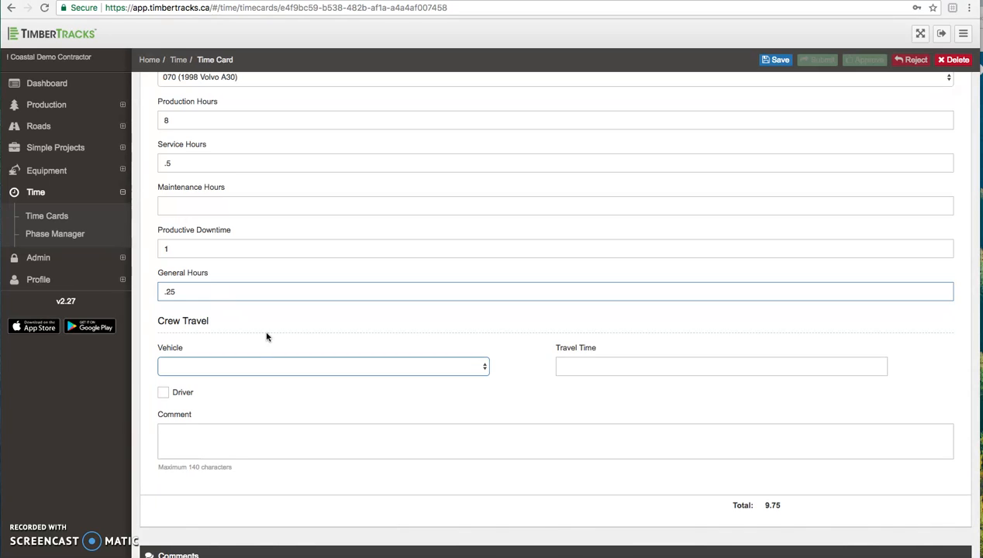
Set the crew travel vehicle to 041 (1998 Ford F350) and the travel time to 1.25
scroll(266, 335, "up", 1)
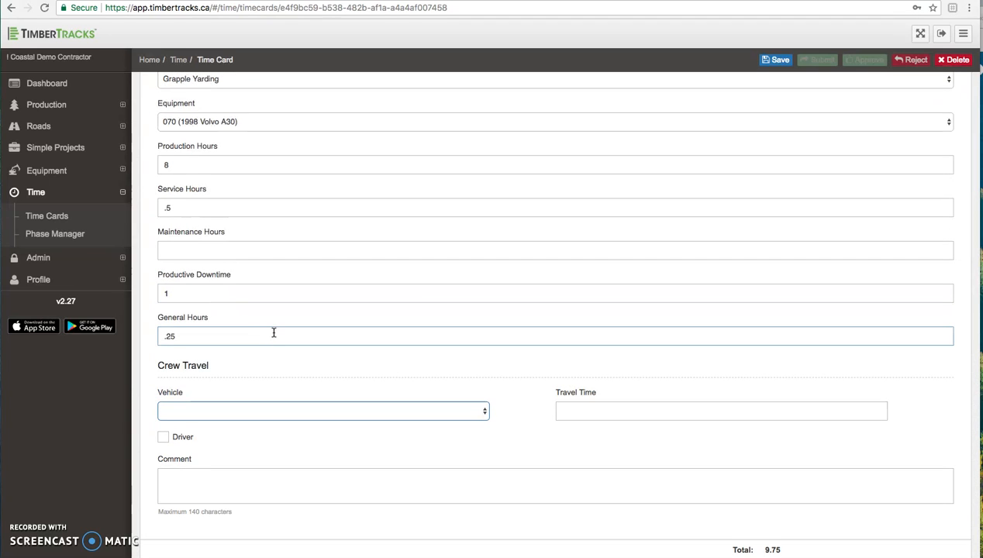
scroll(274, 332, "down", 4)
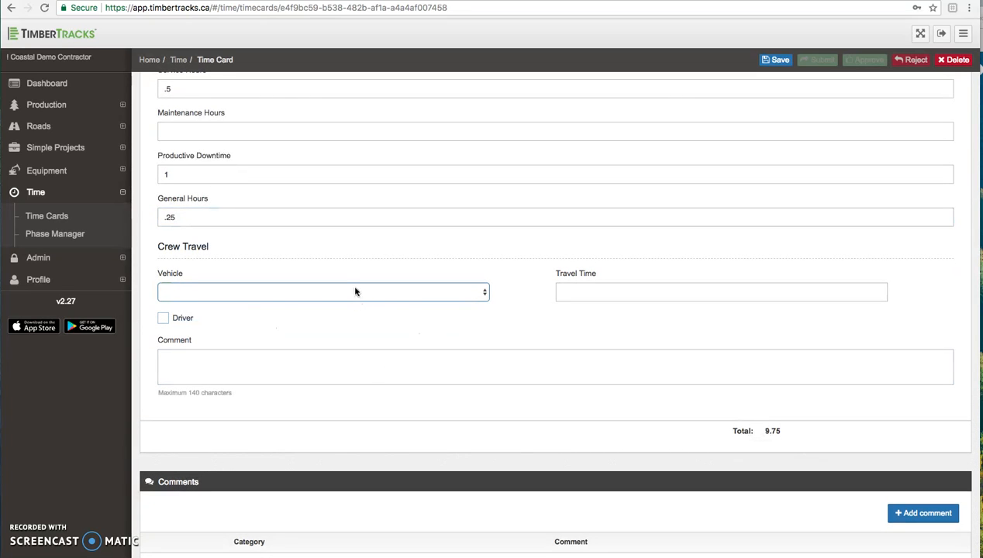
left_click(356, 291)
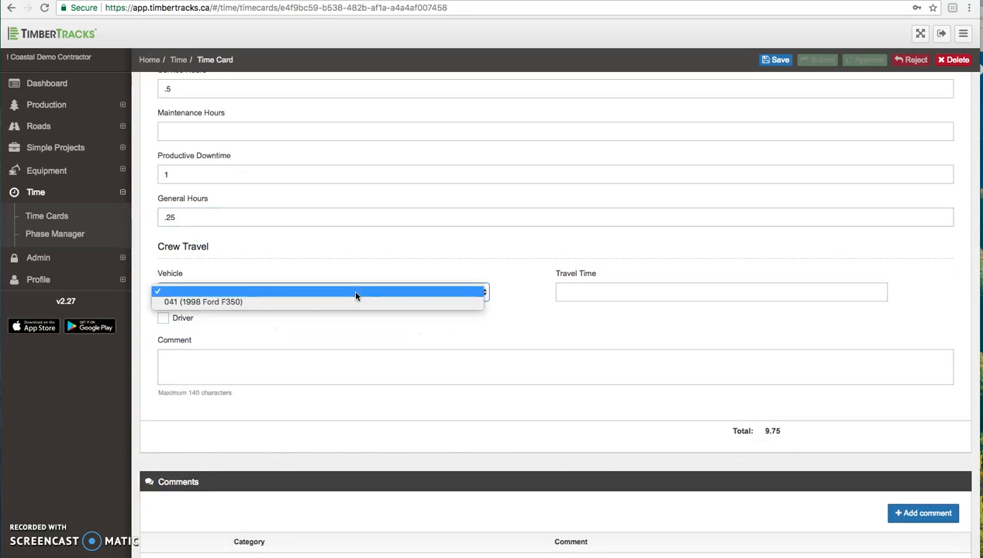
left_click(291, 306)
left_click(625, 294)
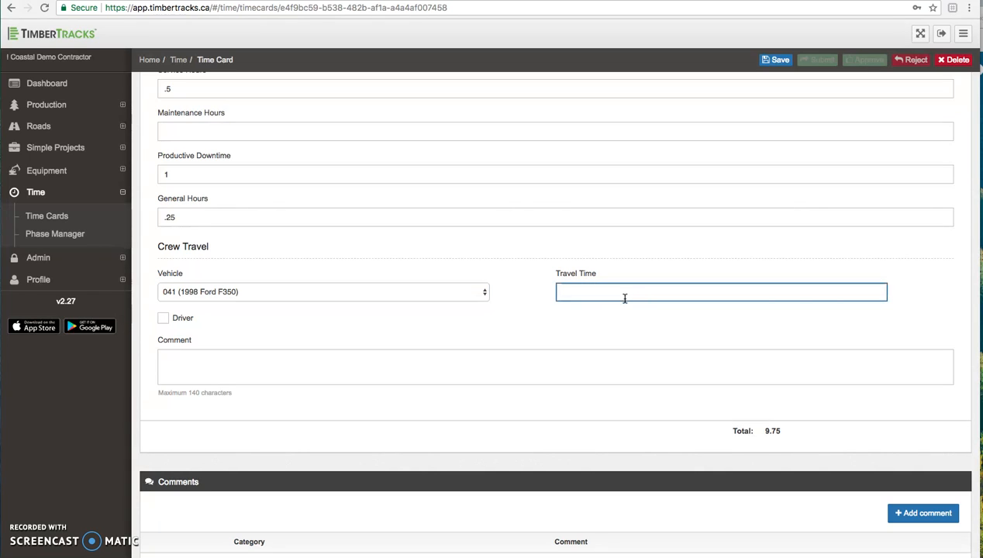
type("1.75")
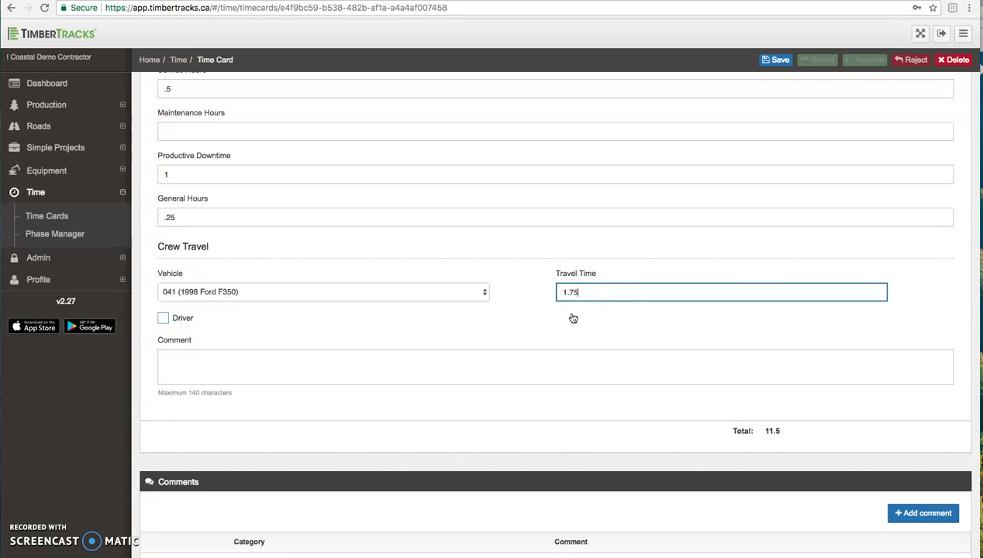
type("25")
left_click(551, 309)
Enter the hours comment "Sunny and good conditions for production." and mark the employee as the driver
left_click(523, 365)
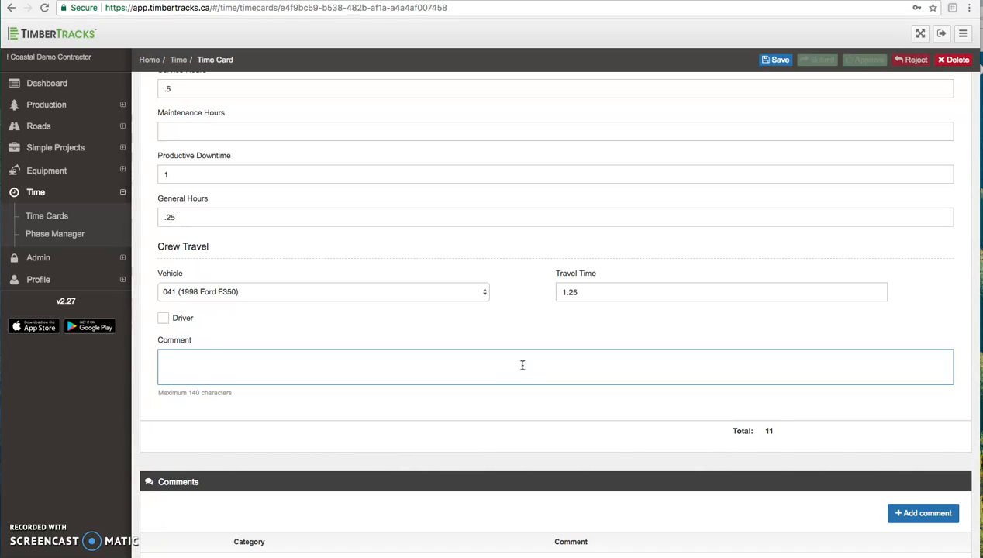
type("Sunny and good conditions for producti")
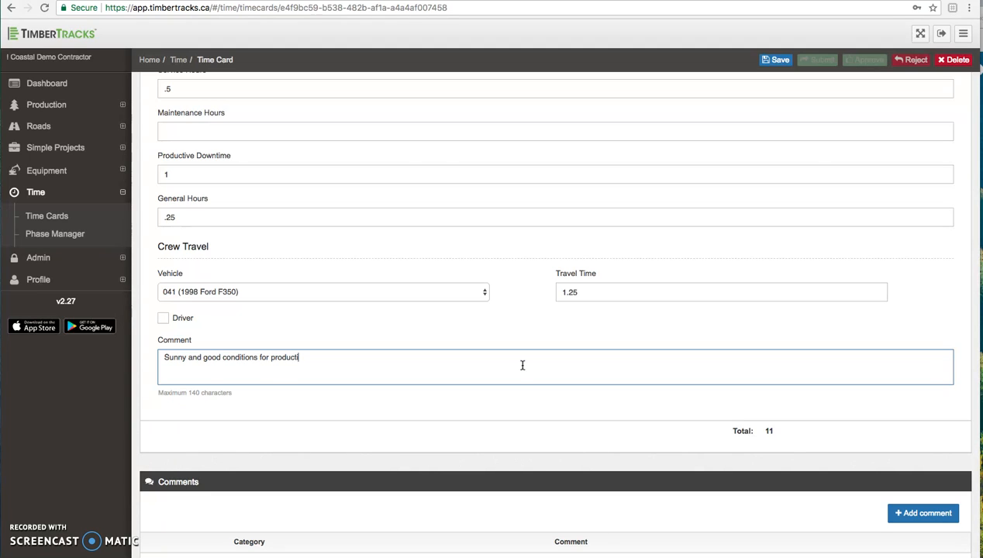
type("ion.")
left_click(163, 318)
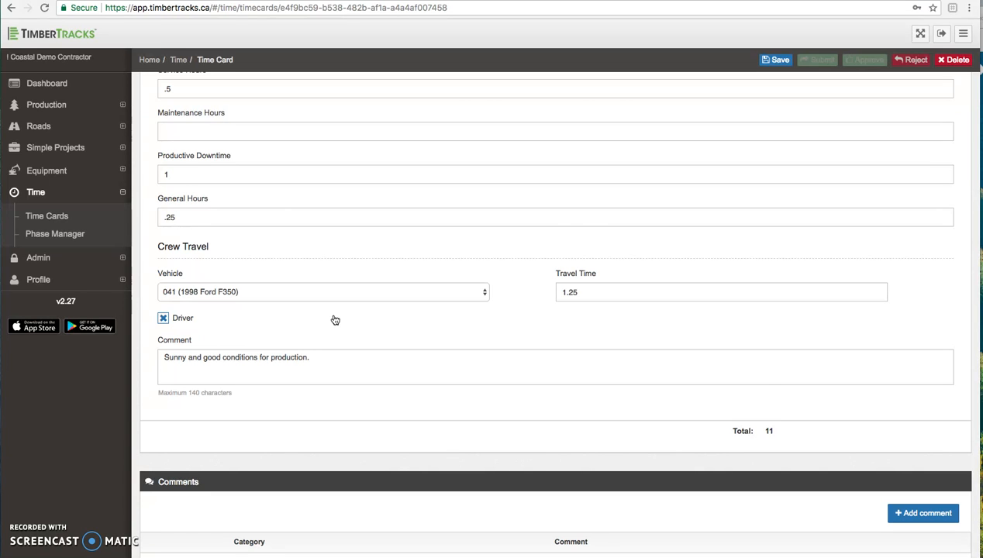
Add a new comment entry to the time card's Comments section
scroll(335, 320, "down", 2)
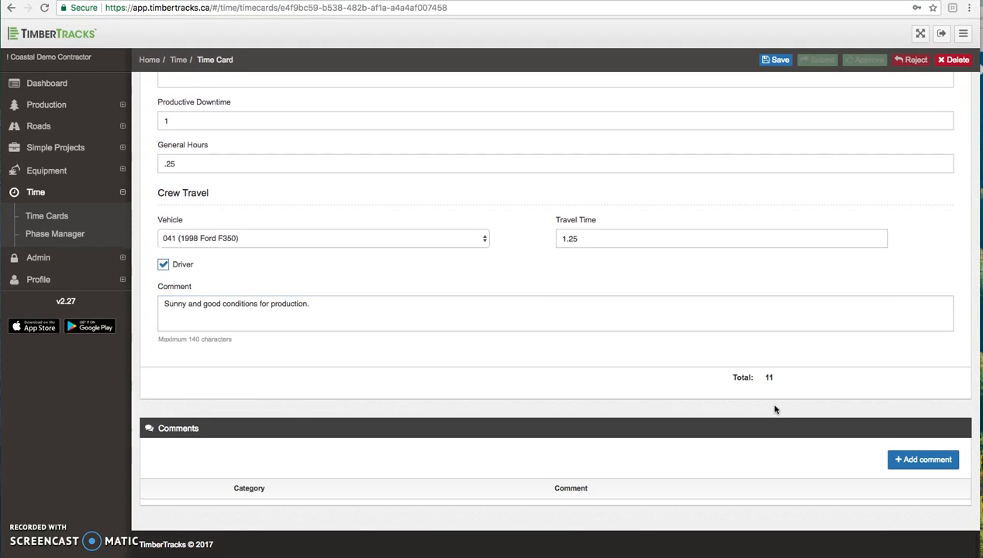
left_click(917, 460)
scroll(613, 446, "down", 3)
Review the Grapple Yarding hours, crew travel details and the new entry in the Comments section
scroll(613, 446, "up", 6)
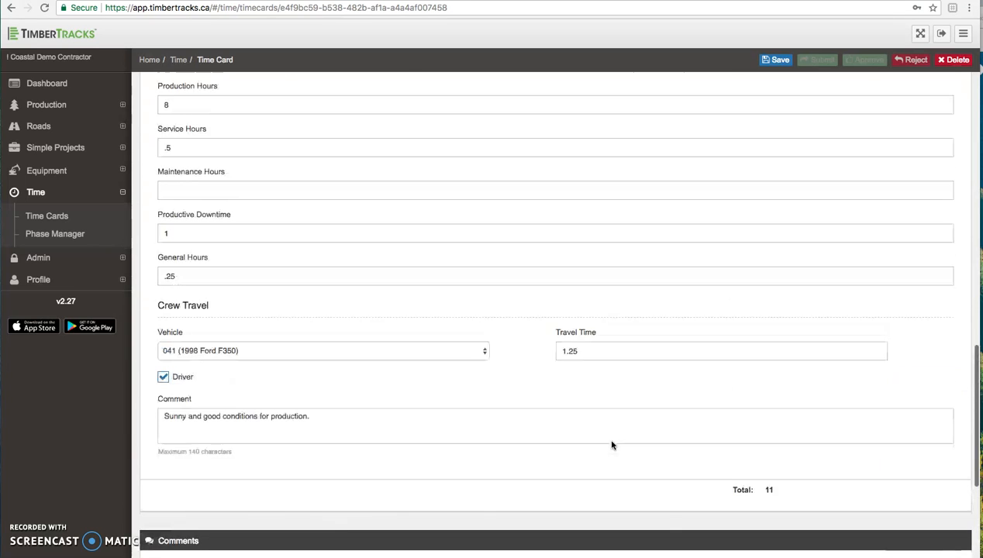
scroll(392, 431, "up", 2)
scroll(392, 429, "up", 4)
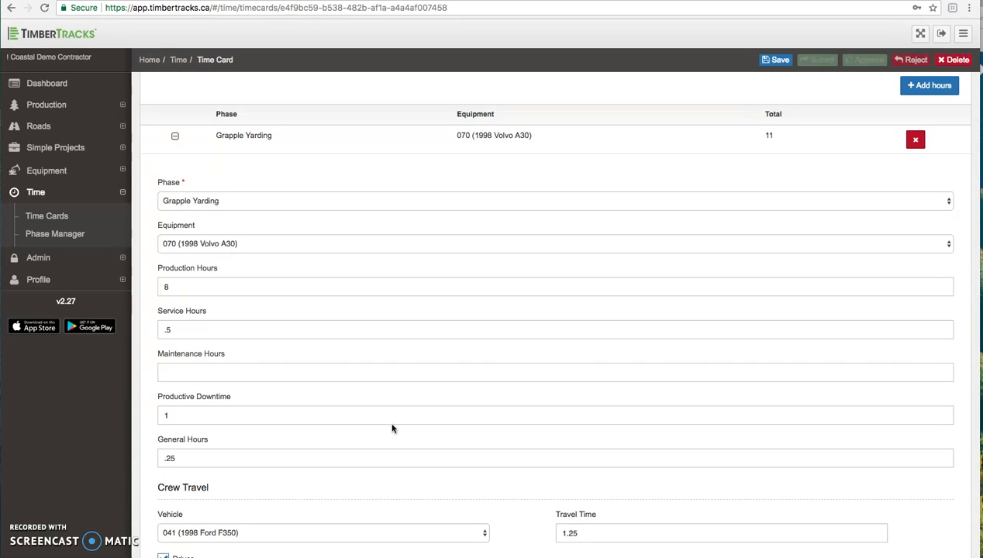
scroll(393, 428, "down", 1)
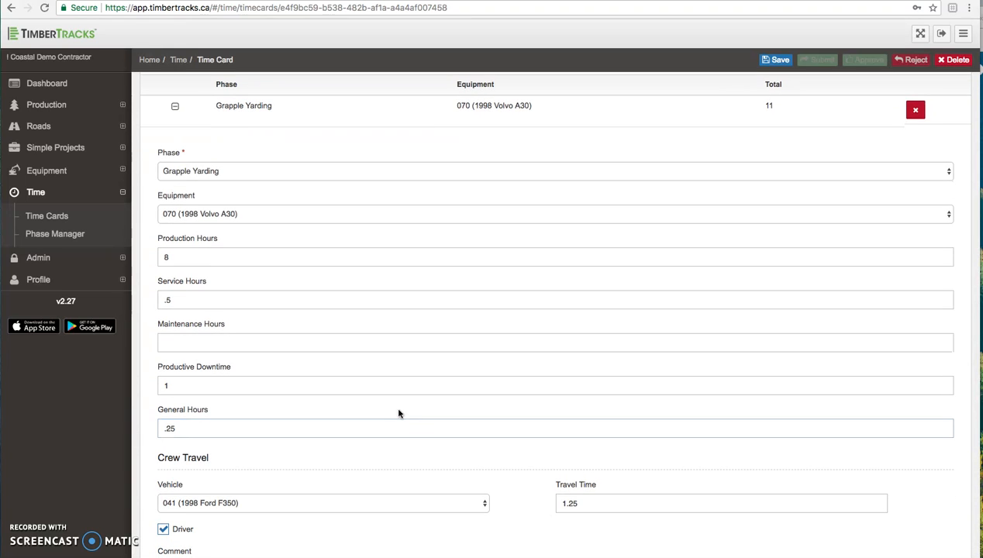
scroll(399, 413, "down", 5)
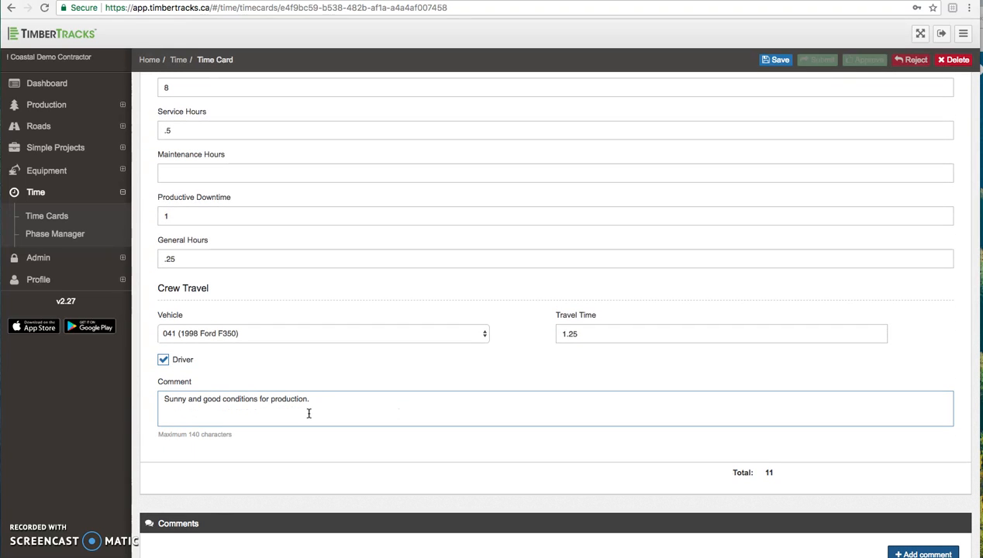
scroll(309, 413, "down", 7)
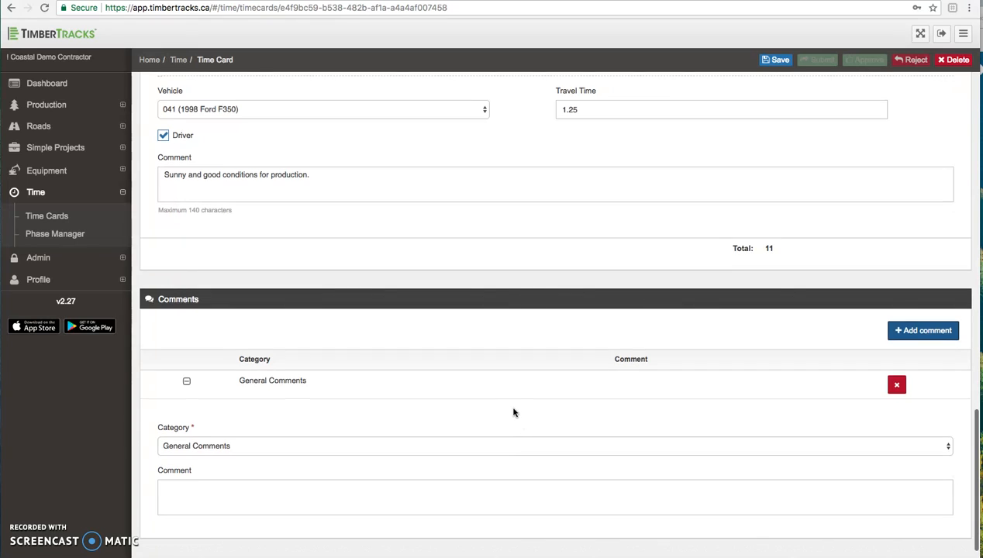
scroll(513, 412, "down", 1)
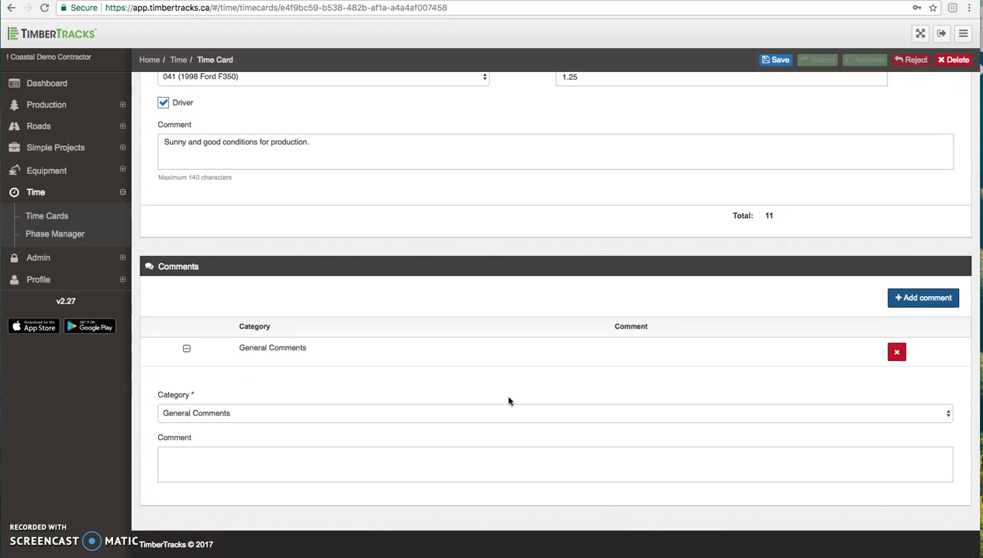
Enter "good day" as the comment in the General Comments category and save the time card
left_click(243, 417)
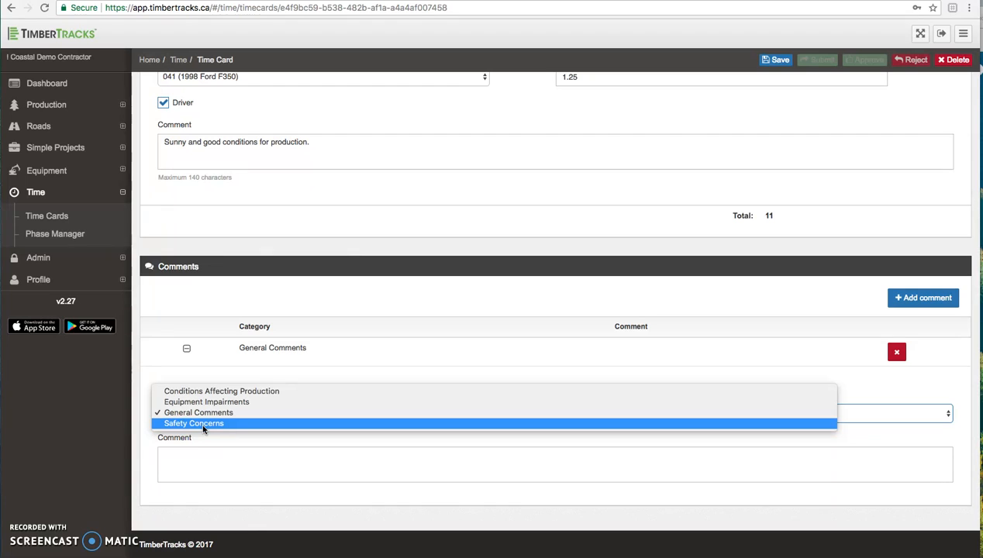
left_click(138, 428)
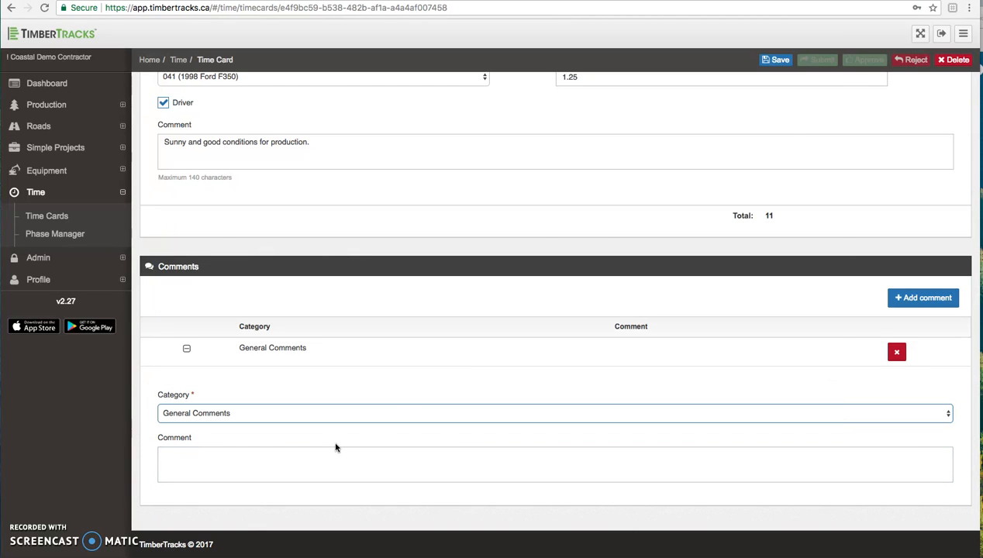
left_click(551, 456)
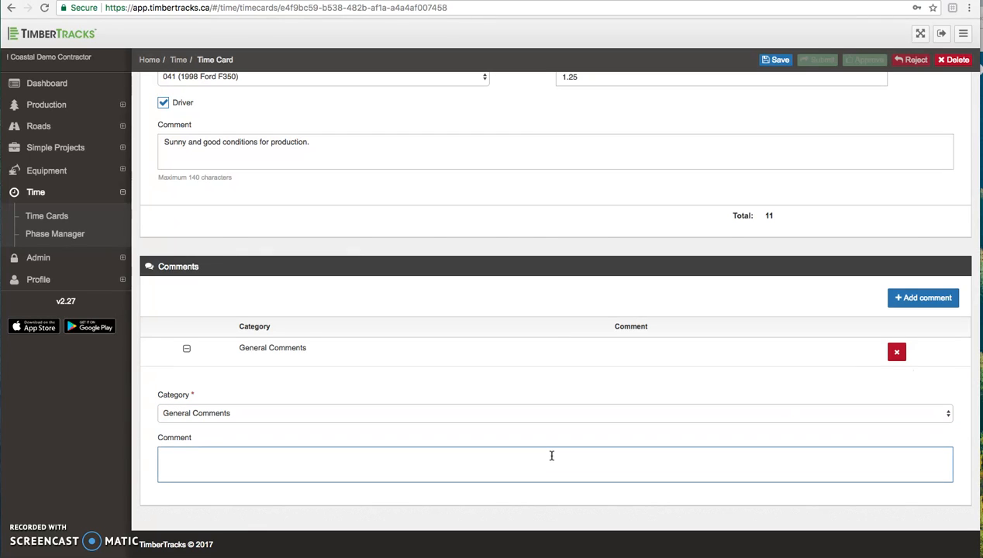
type("good day")
left_click(766, 63)
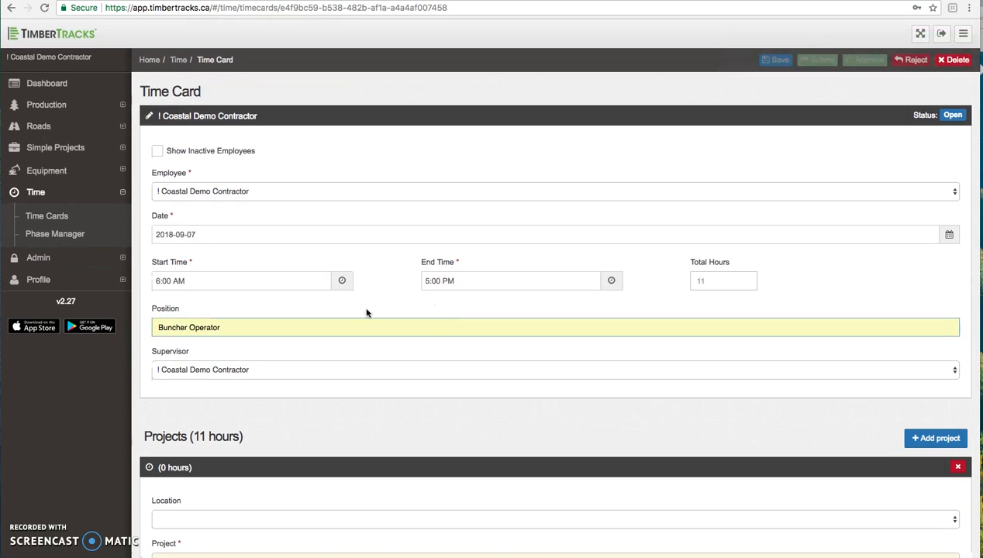
Change the position to Yarder Operator and save the time card
double_click(186, 327)
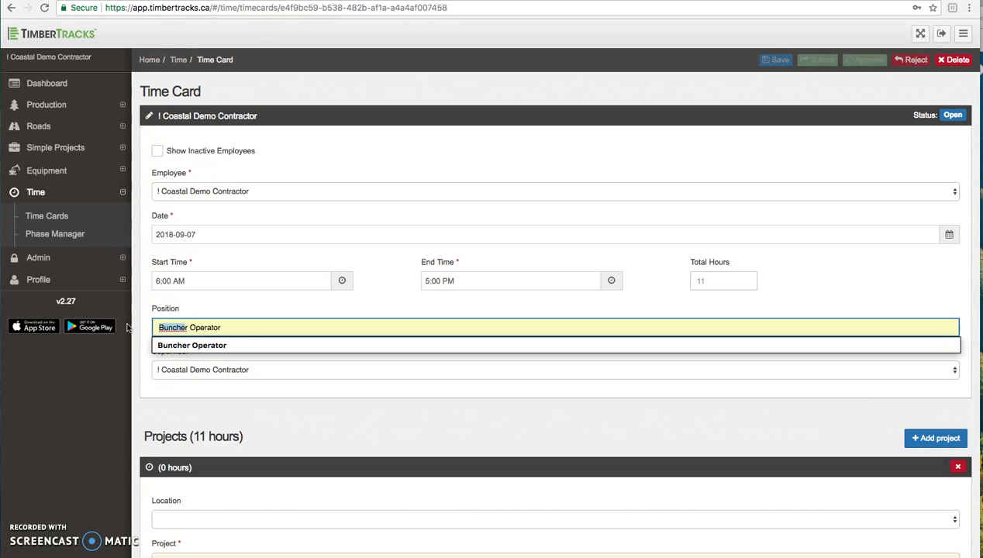
key("BackSpace")
type("Yarder")
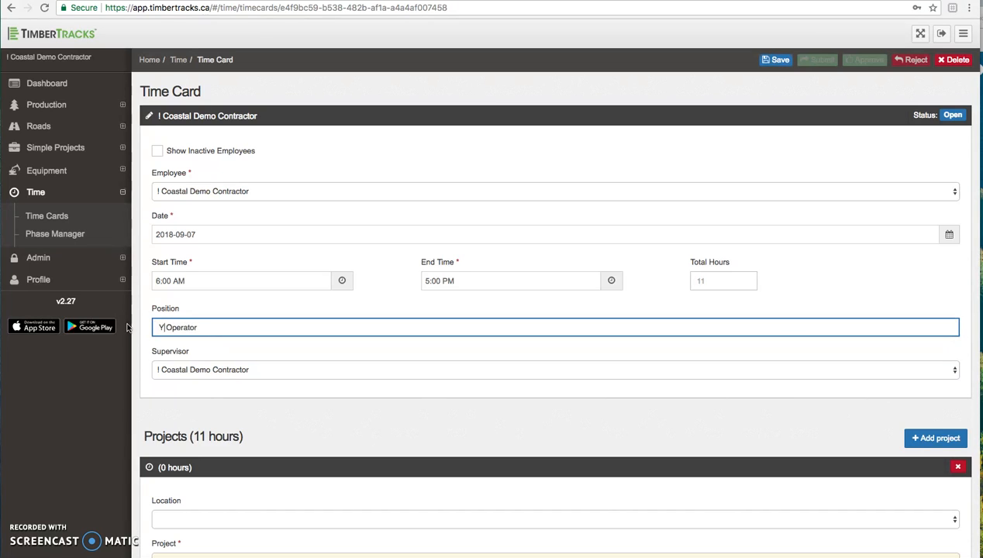
left_click(767, 61)
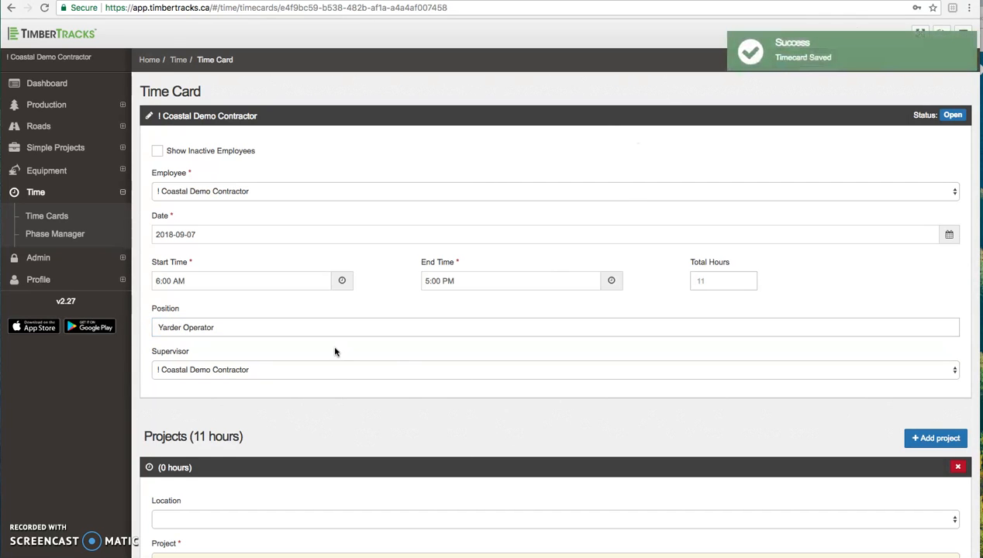
Remove the empty project with no location or hours from the time card's Projects section
scroll(273, 386, "down", 4)
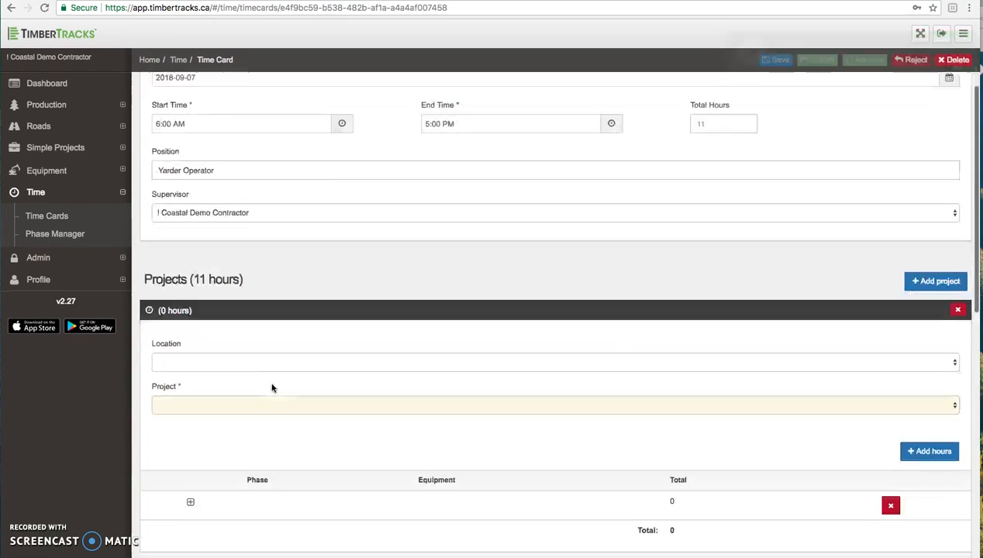
scroll(288, 396, "down", 4)
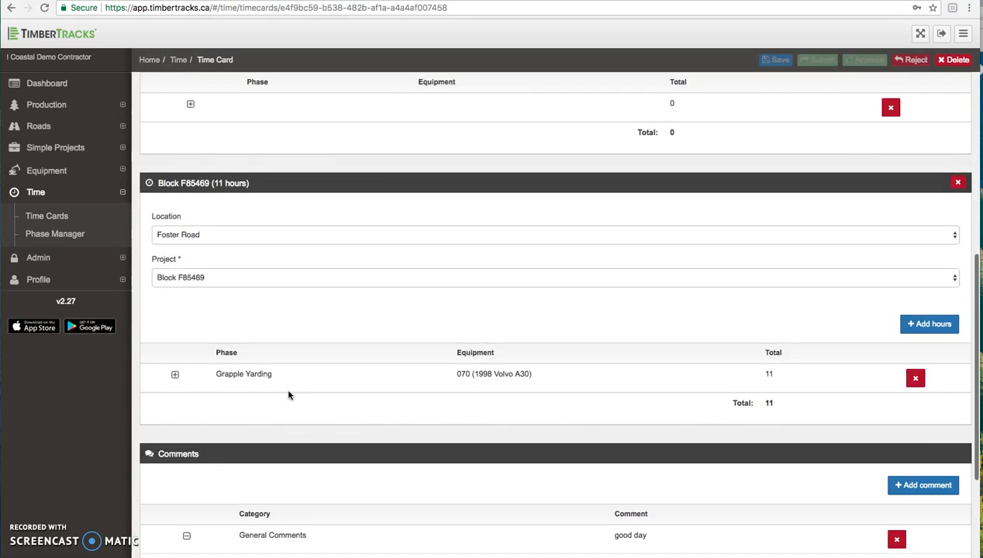
scroll(288, 396, "up", 3)
scroll(778, 208, "up", 2)
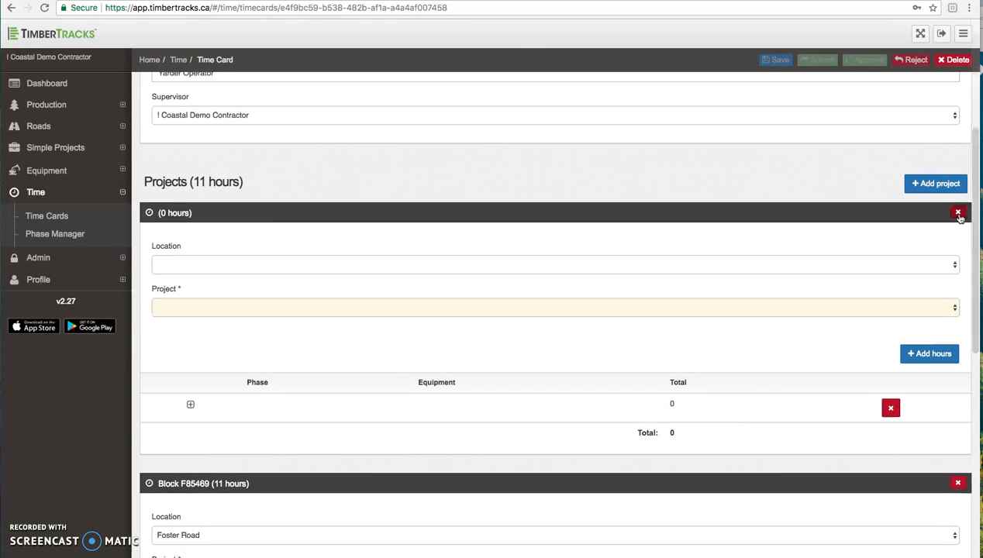
left_click(957, 211)
Submit the 2018-09-07 time card with its Block F85469 project and return to the time card list
scroll(503, 251, "down", 3)
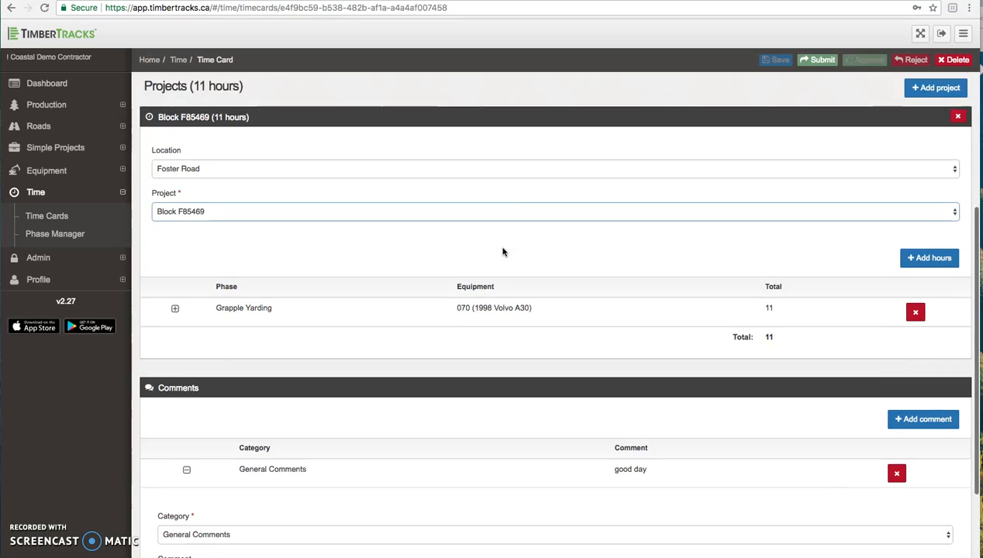
scroll(502, 251, "up", 10)
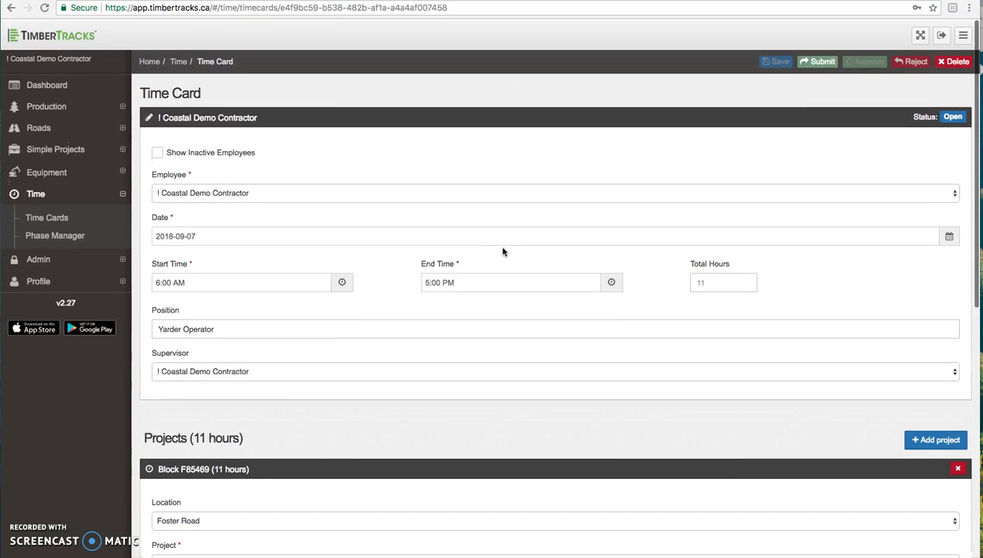
left_click(803, 60)
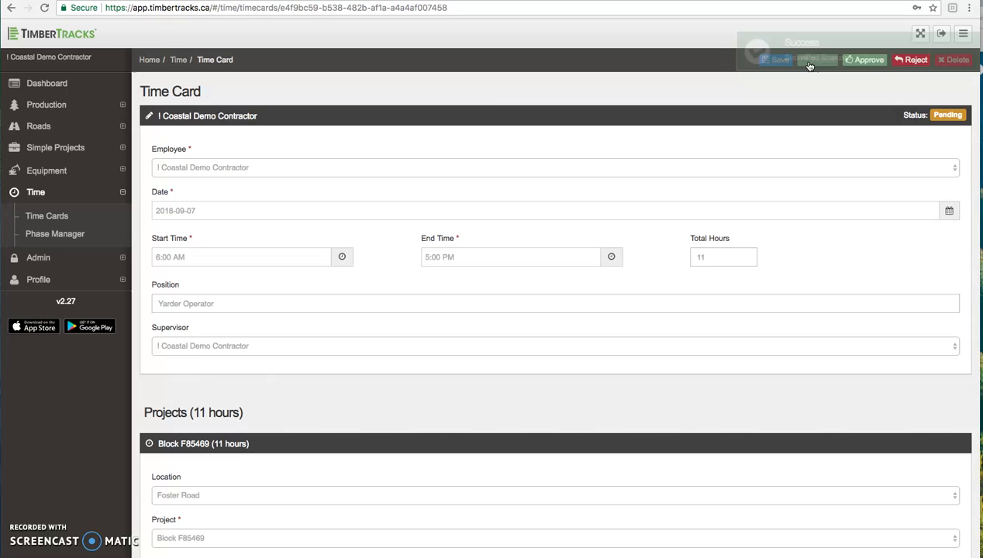
left_click(128, 220)
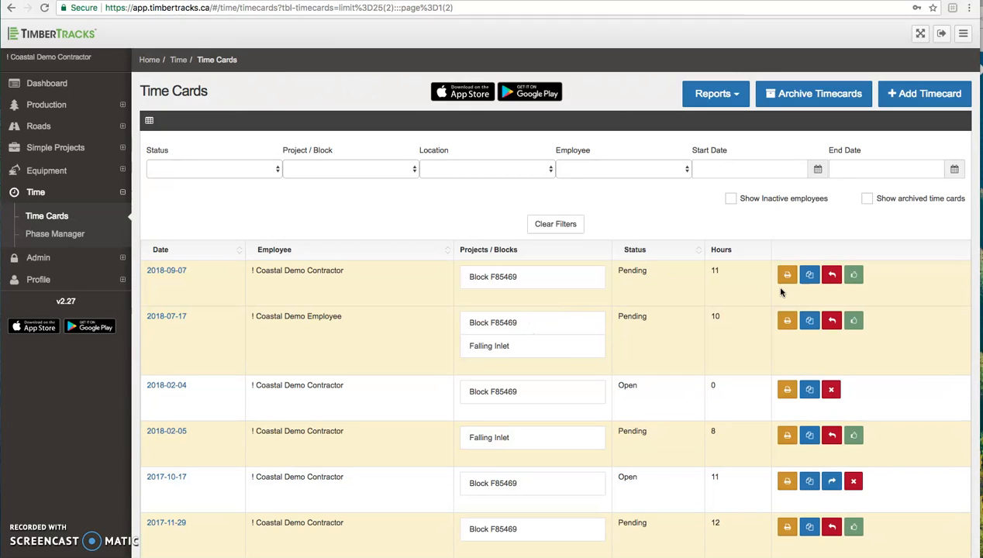
Open the rejection comment form for the 2018-09-07 time card and cancel it without entering a comment
left_click(833, 278)
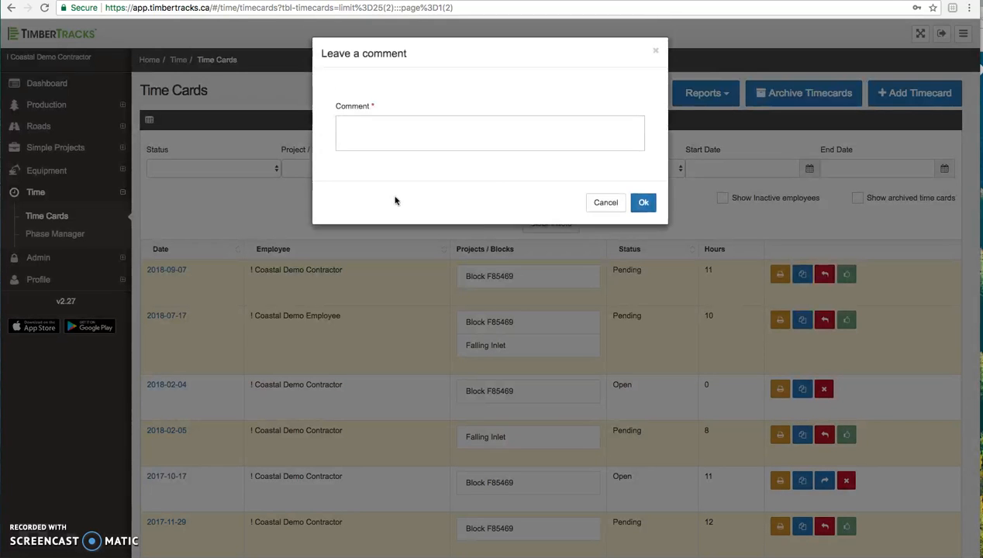
left_click(610, 205)
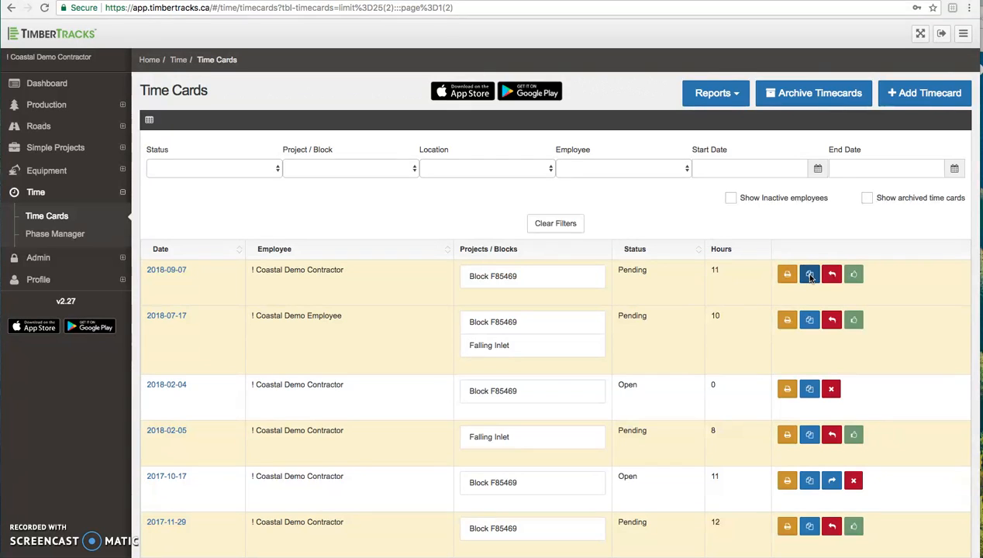
Duplicate the 2018-09-07 time card from the time card list and look over the copied details
left_click(809, 276)
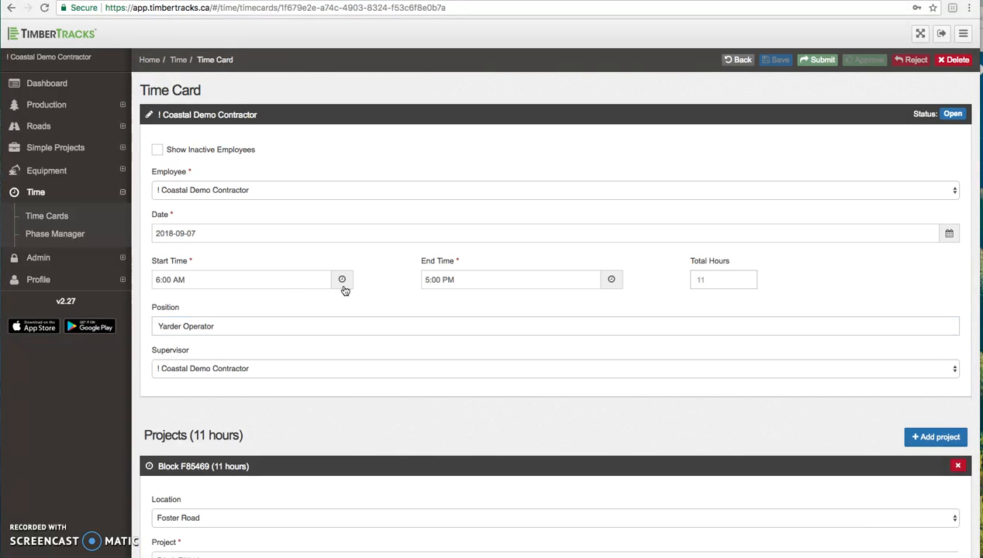
scroll(345, 290, "down", 3)
scroll(345, 290, "down", 3)
scroll(342, 288, "up", 10)
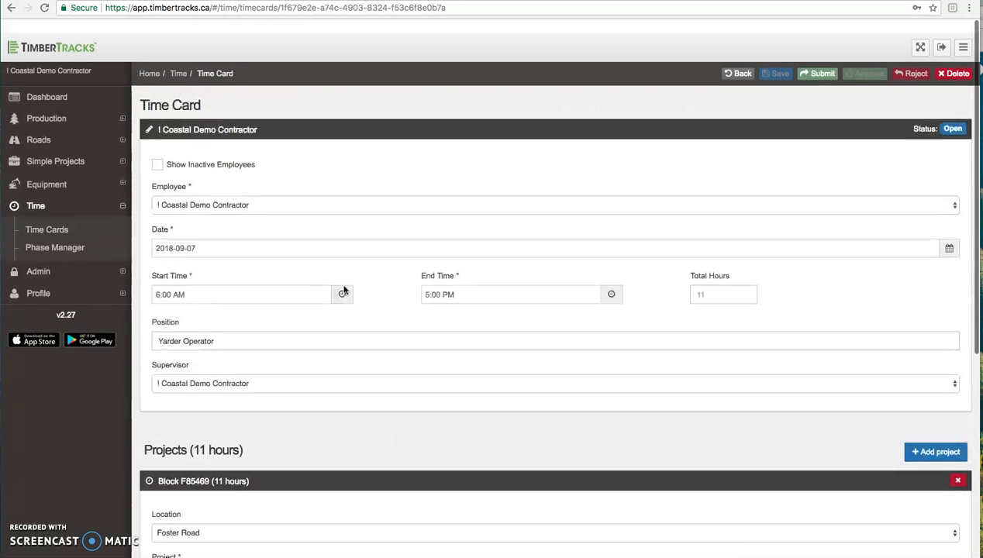
Set the duplicated time card's date to 2018-09-06
left_click(208, 234)
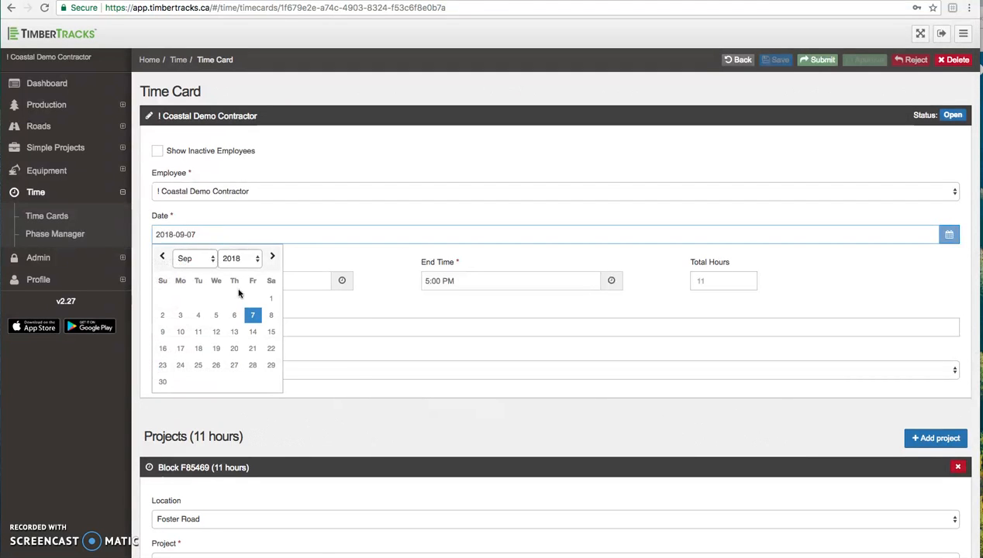
left_click(271, 316)
scroll(252, 222, "down", 1)
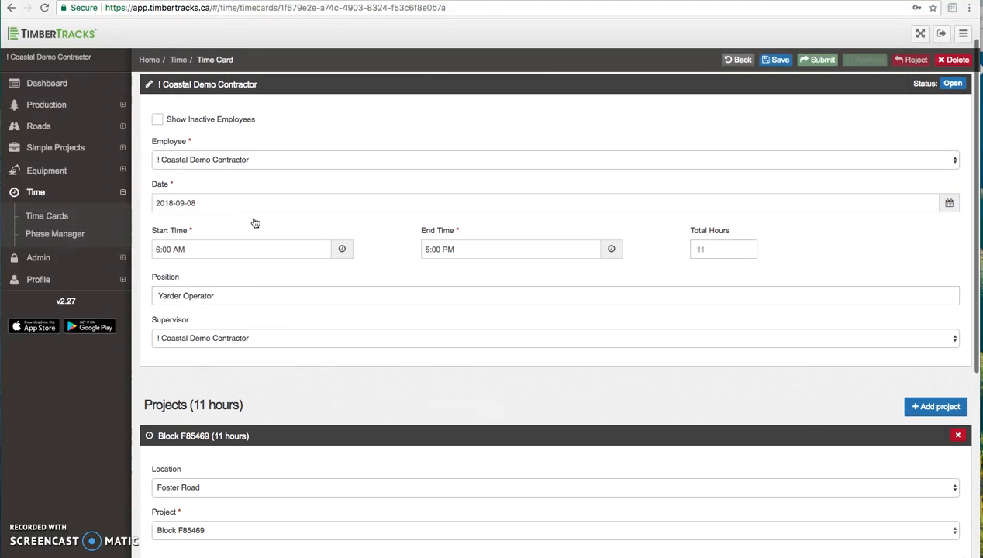
left_click(232, 210)
left_click(234, 283)
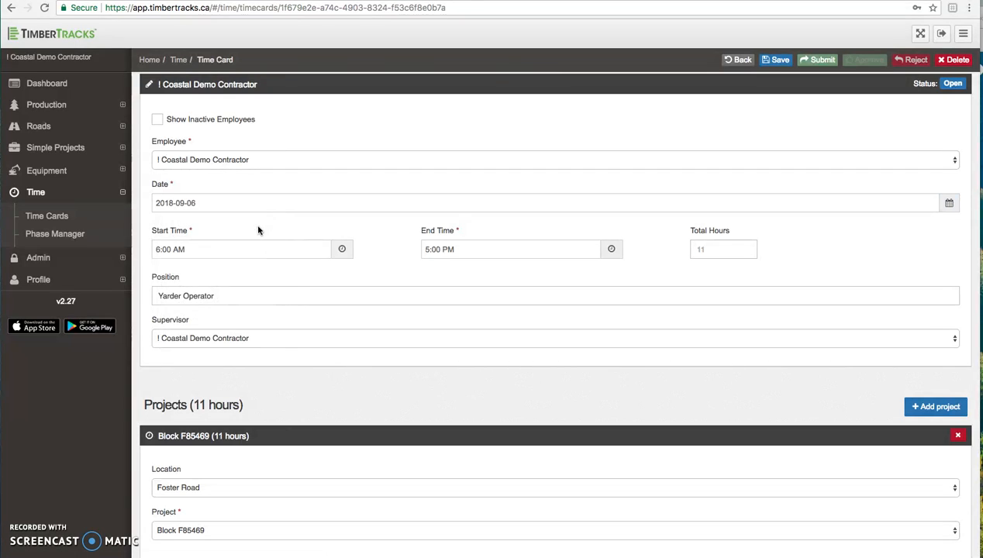
Expand the copied Grapple Yarding entry and review its hours, crew travel details and comment
scroll(253, 241, "down", 8)
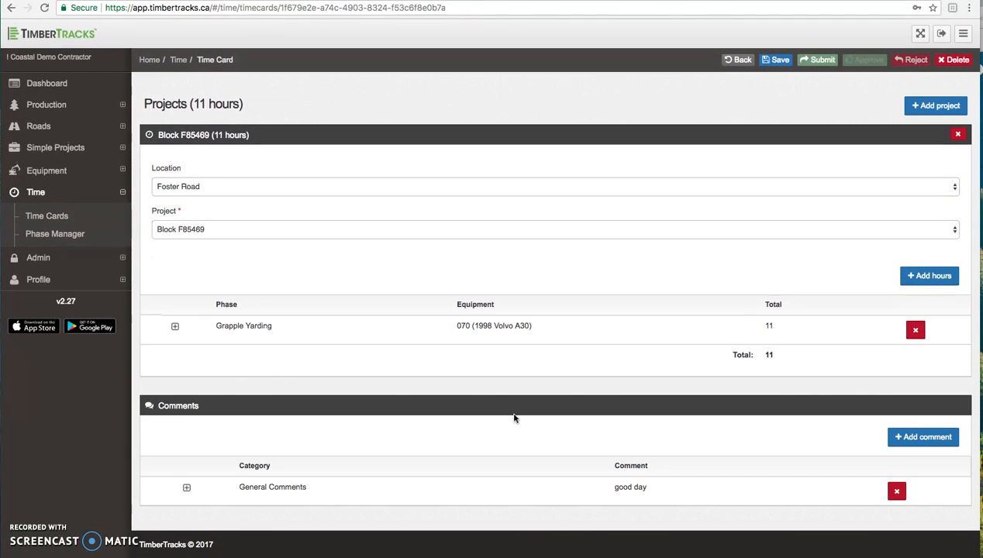
left_click(174, 327)
scroll(286, 409, "down", 3)
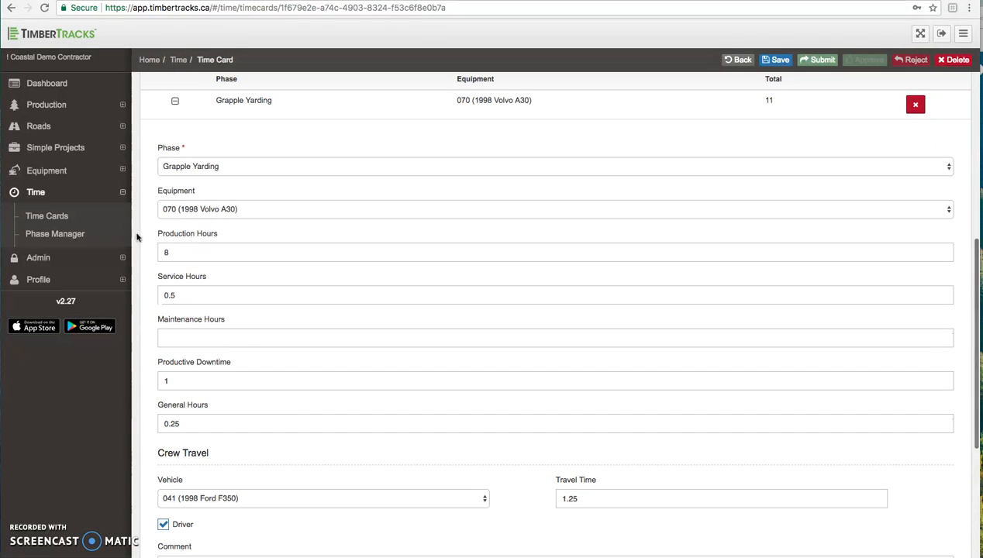
double_click(170, 253)
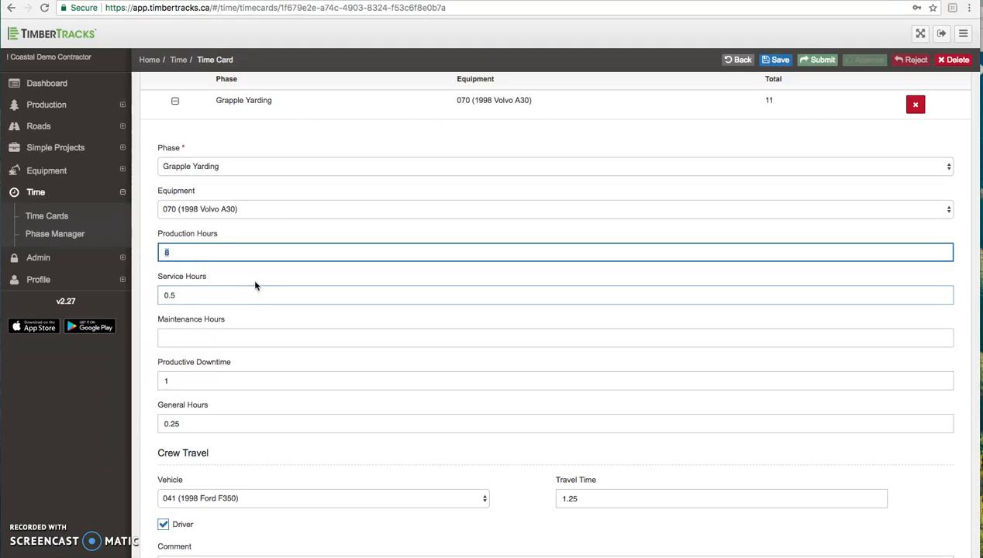
scroll(203, 435, "down", 3)
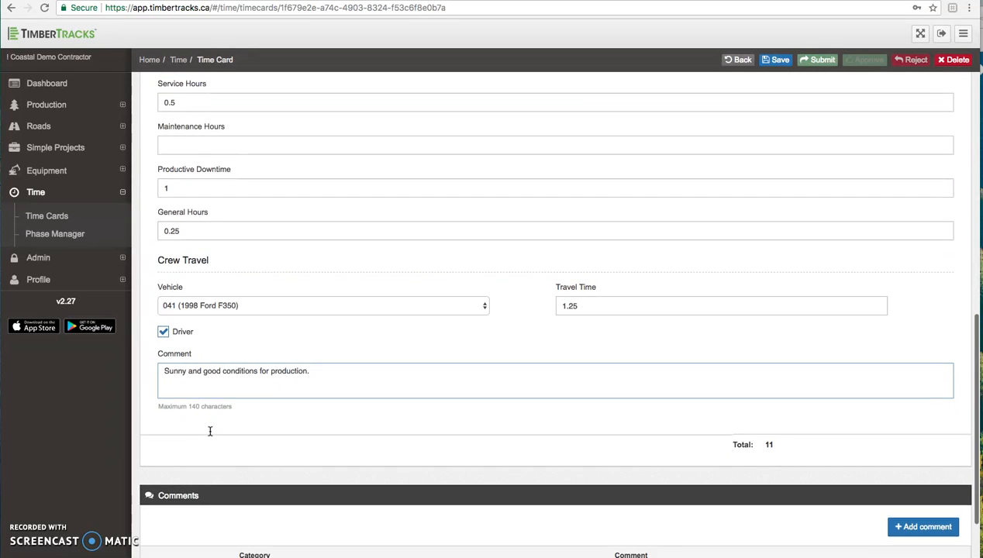
Save and submit the duplicated time card dated 2018-09-06
scroll(286, 328, "up", 10)
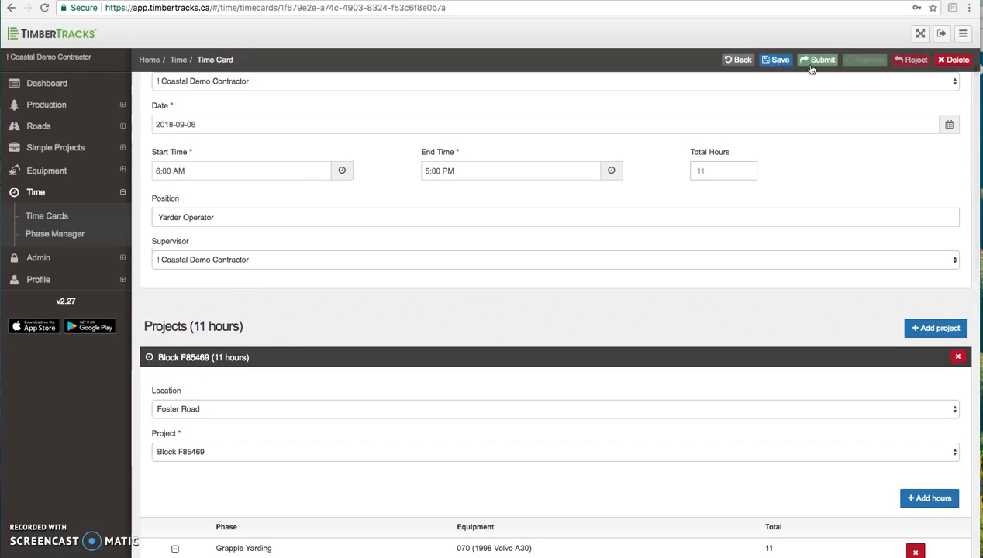
left_click(810, 60)
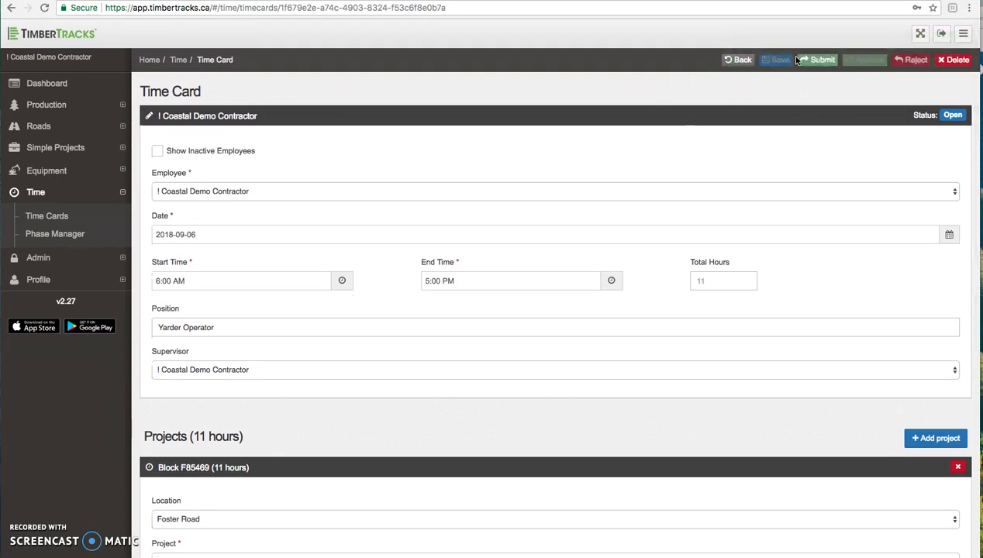
left_click(805, 62)
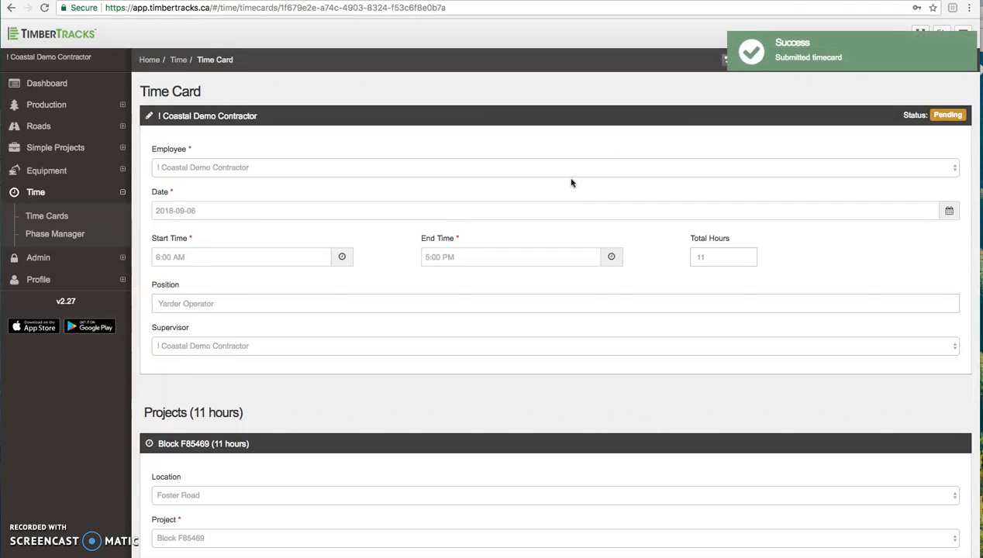
Return to the time card list and expand the Profile options
scroll(256, 223, "down", 3)
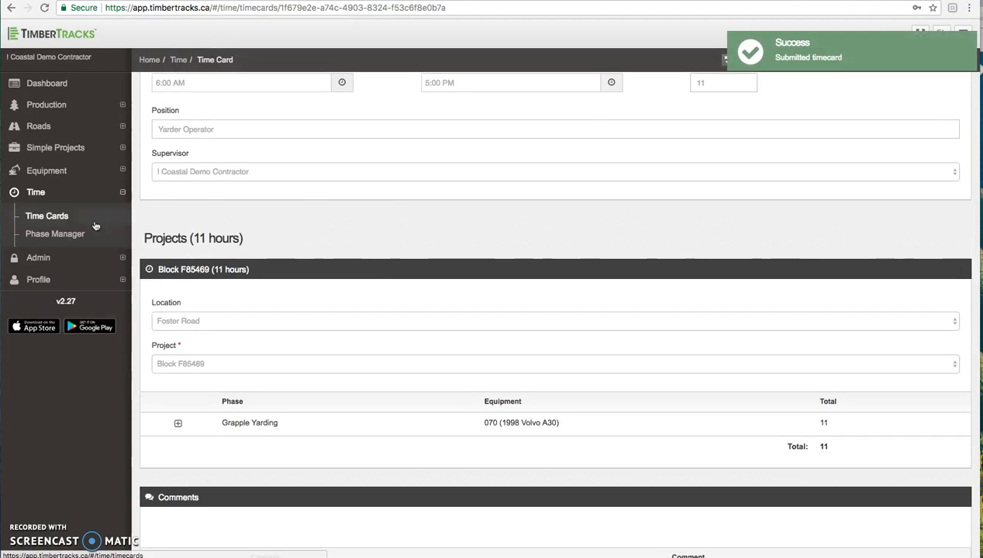
left_click(84, 218)
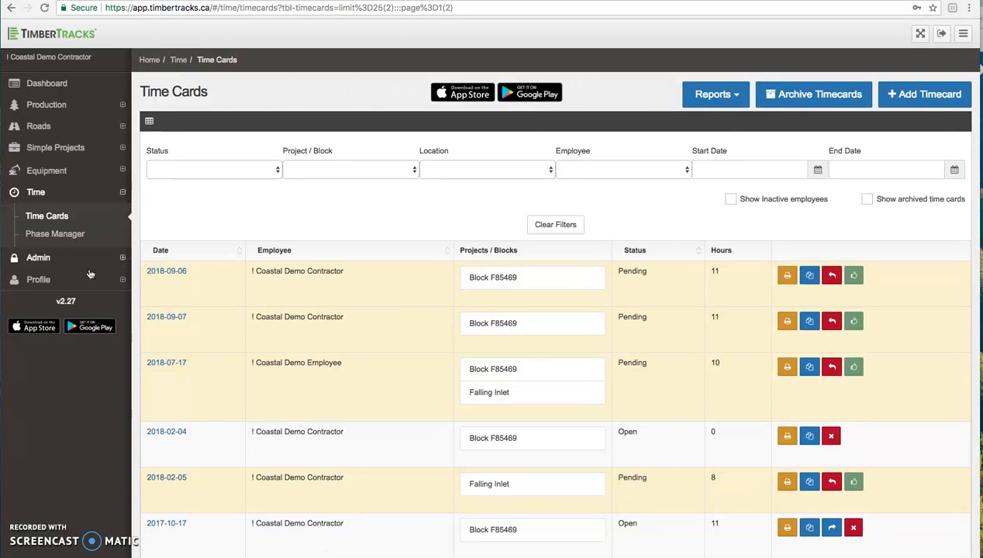
left_click(35, 282)
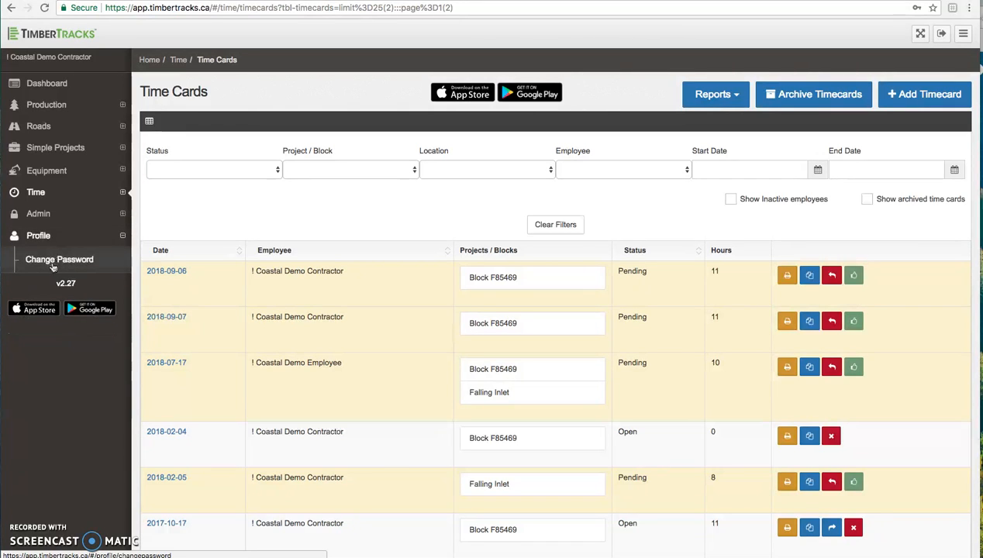